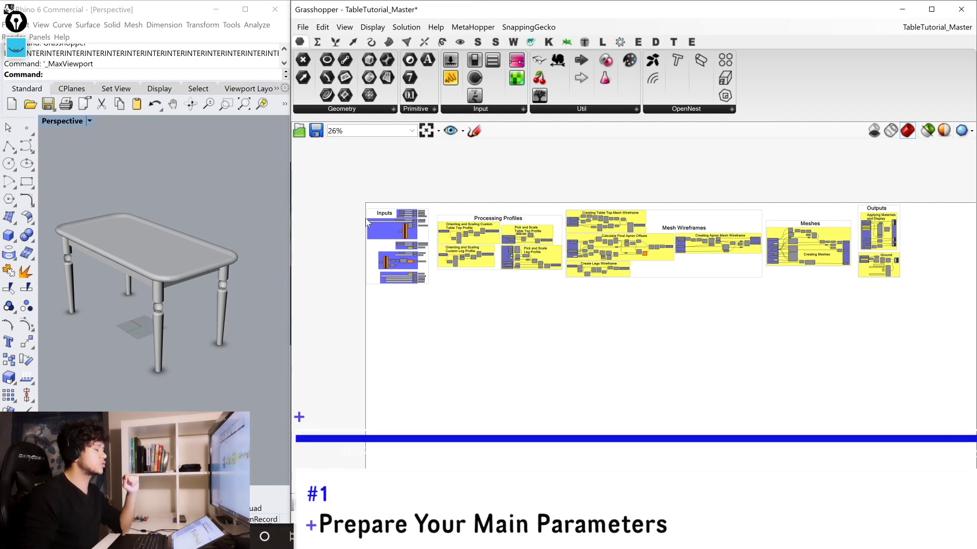
Box-select the Inputs group components, then deselect them
scroll(367, 222, "up", 4)
left_click_drag(339, 175, 553, 460)
left_click(345, 314)
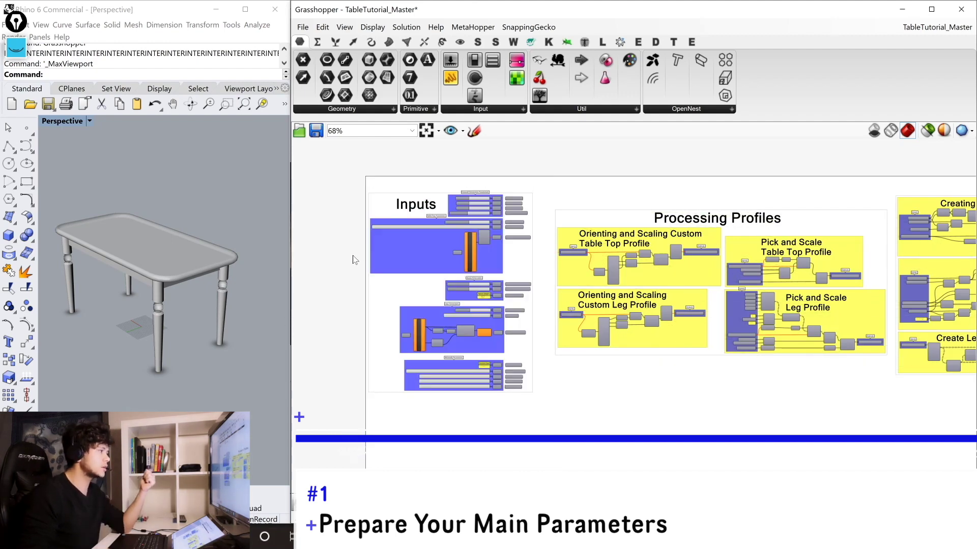
Zoom and pan the canvas to bring the lower Inputs parameters into view
scroll(353, 257, "up", 3)
scroll(512, 218, "up", 2)
scroll(512, 217, "up", 2)
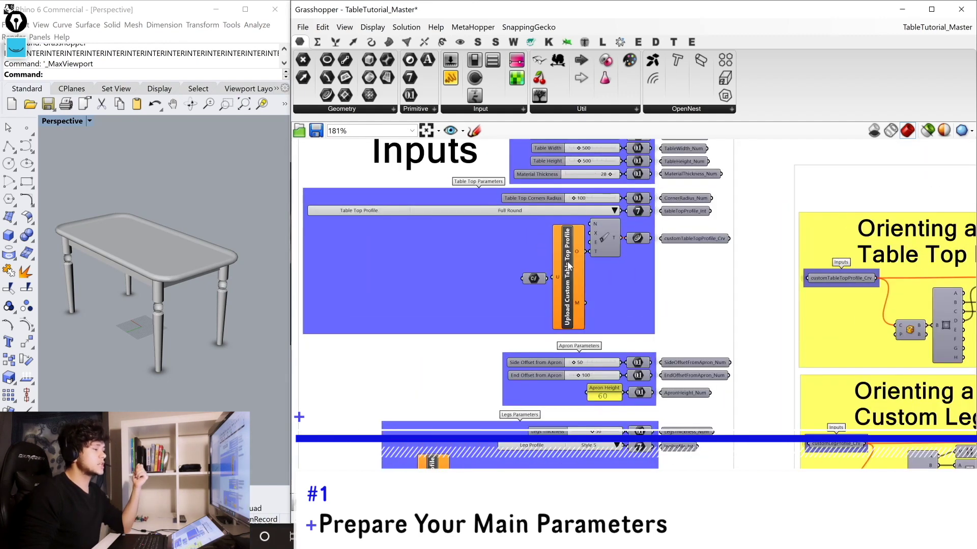
mouse_move(569, 267)
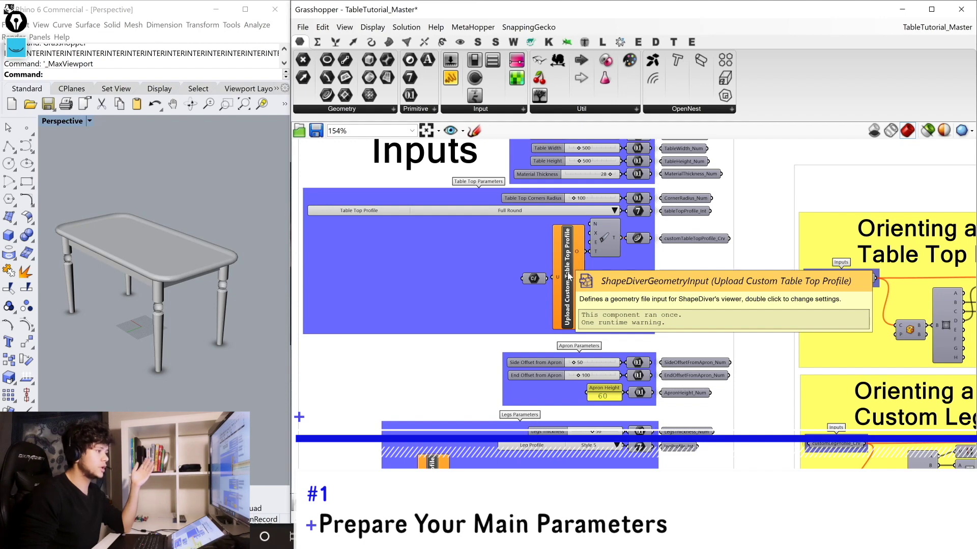
right_click_drag(597, 433, 589, 406)
mouse_move(600, 393)
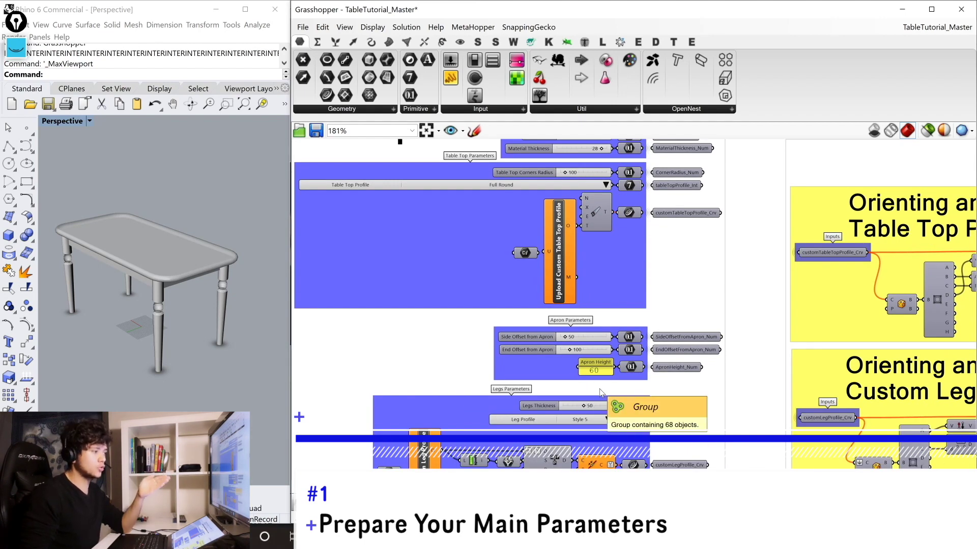
scroll(517, 214, "down", 5)
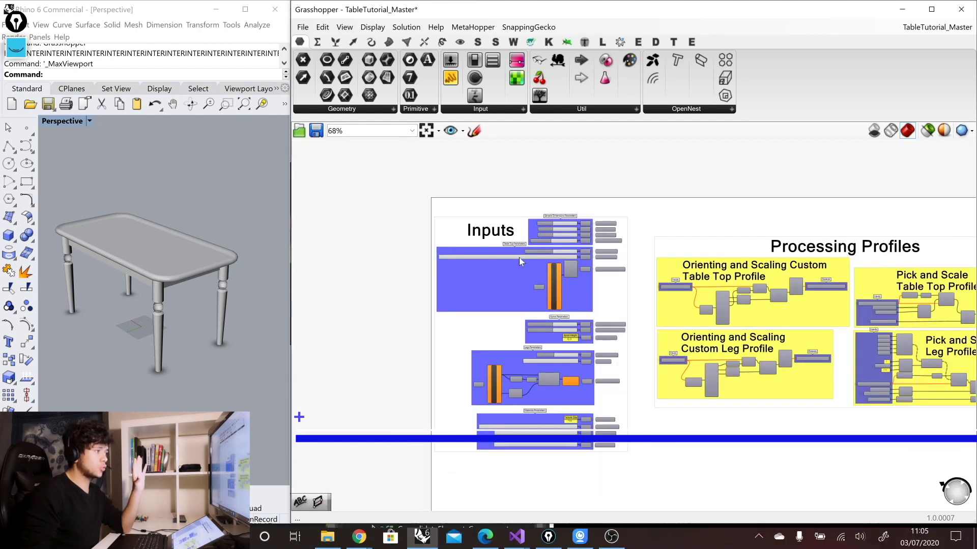
scroll(540, 278, "up", 5)
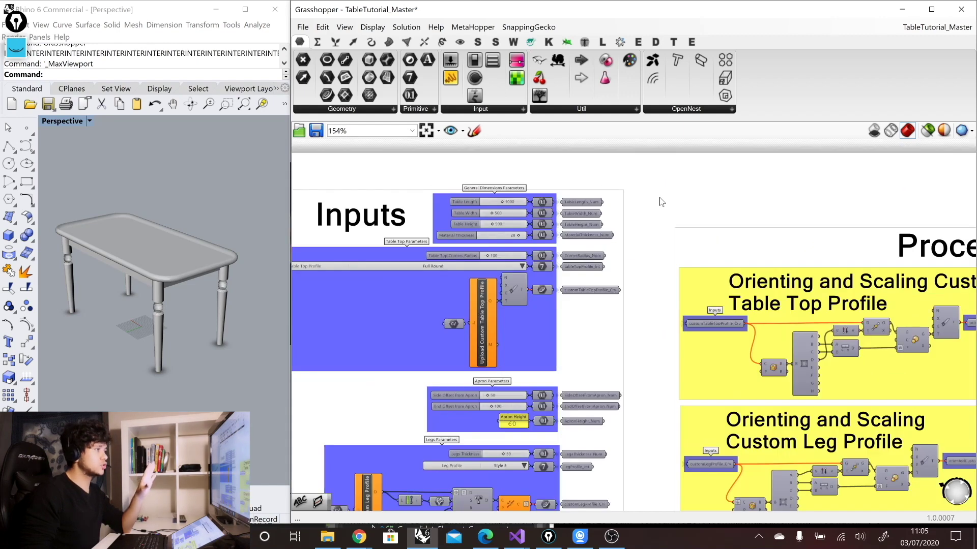
scroll(546, 196, "up", 1)
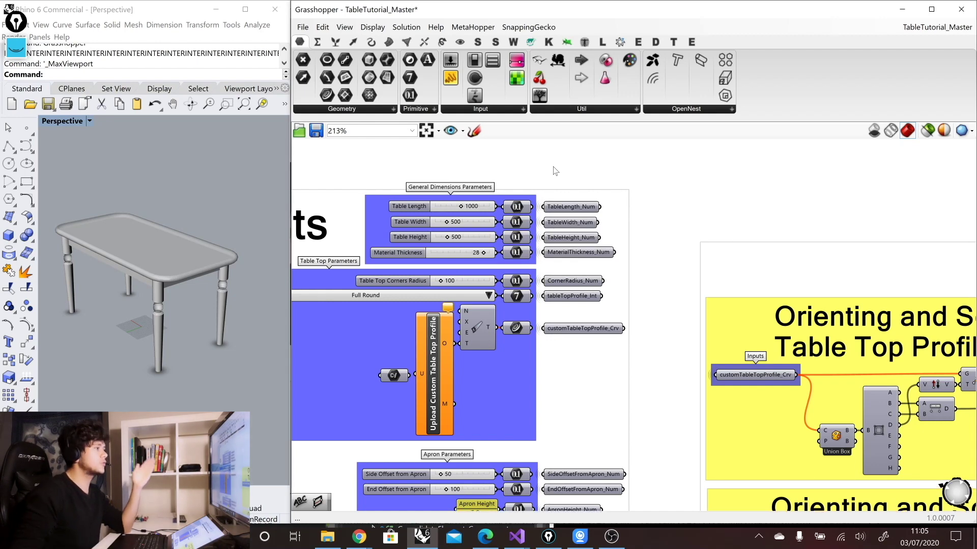
left_click_drag(498, 214, 793, 382)
Select the Table Length parameter and briefly browse the parameter components list
left_click(517, 206)
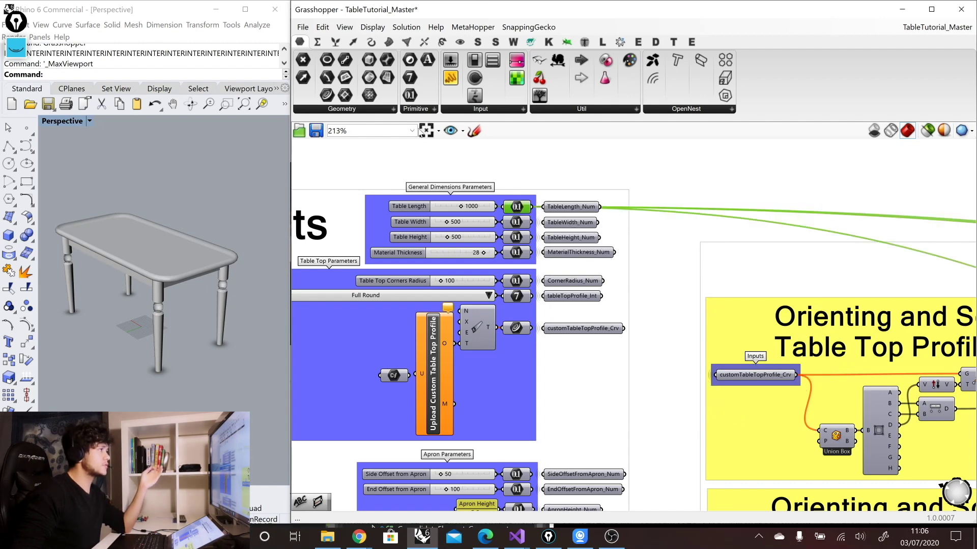
left_click(299, 42)
left_click(426, 110)
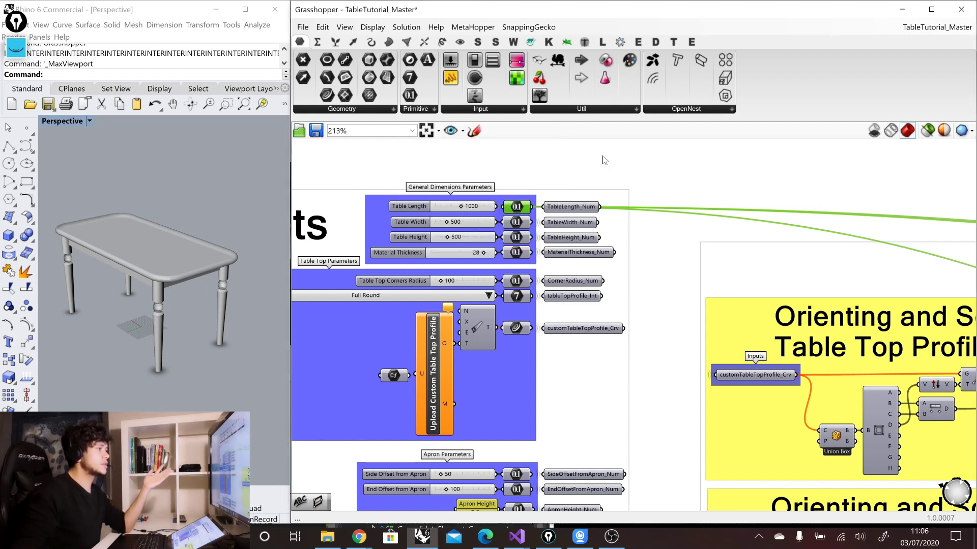
Alt-drag a copy of TableLength_Num to the upper right of the canvas
mouse_move(520, 206)
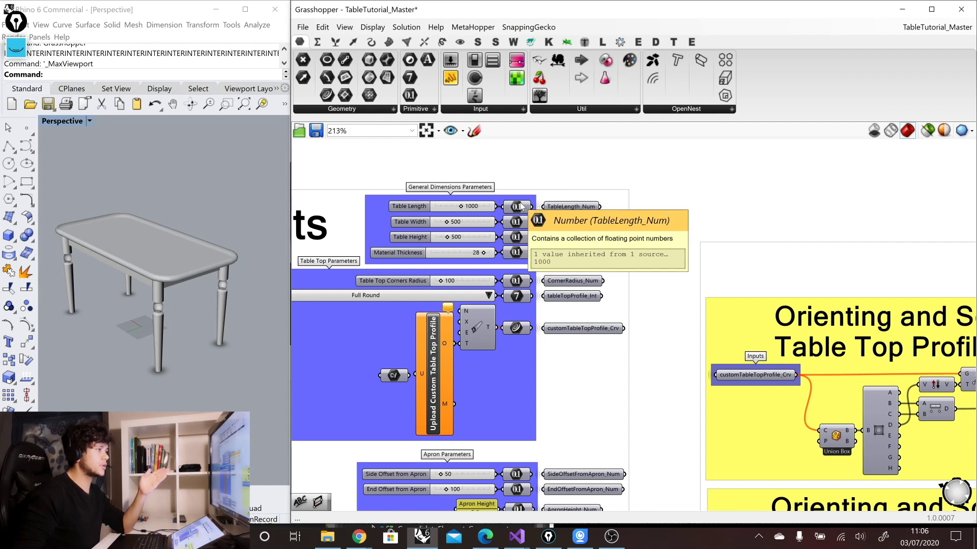
left_click(554, 210)
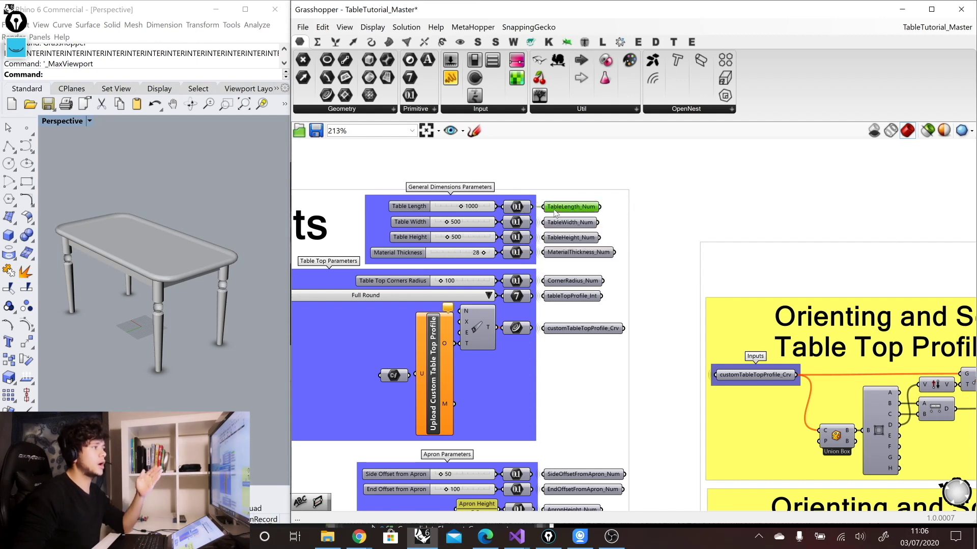
mouse_move(555, 212)
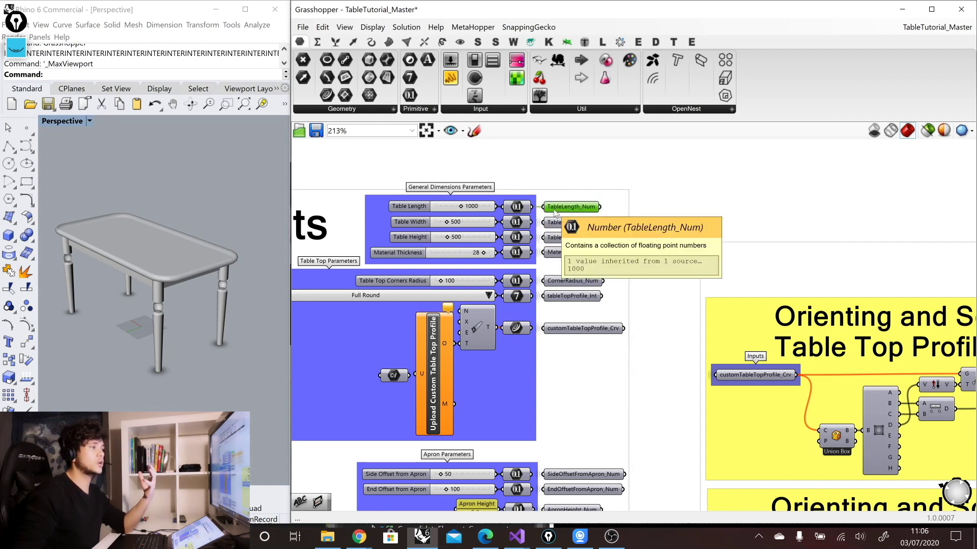
left_click(576, 212)
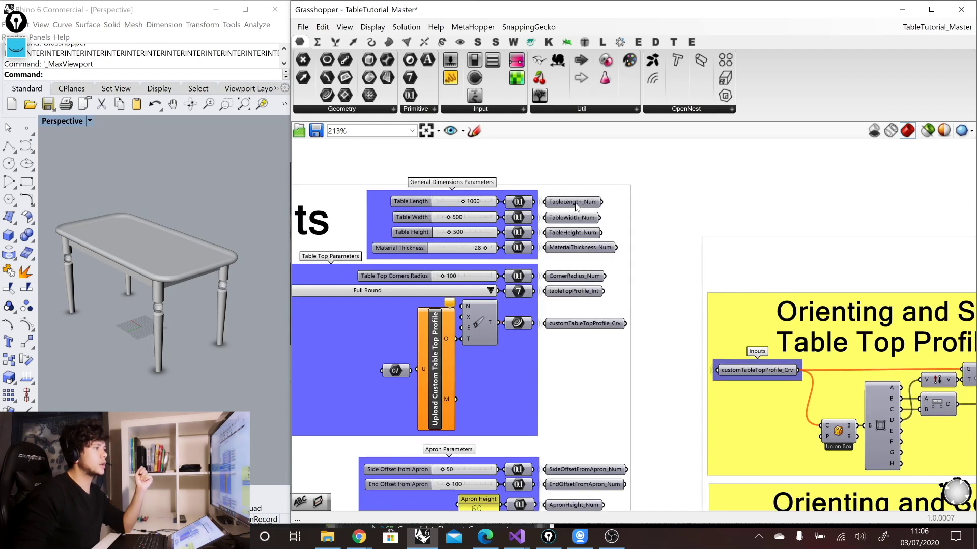
mouse_move(576, 206)
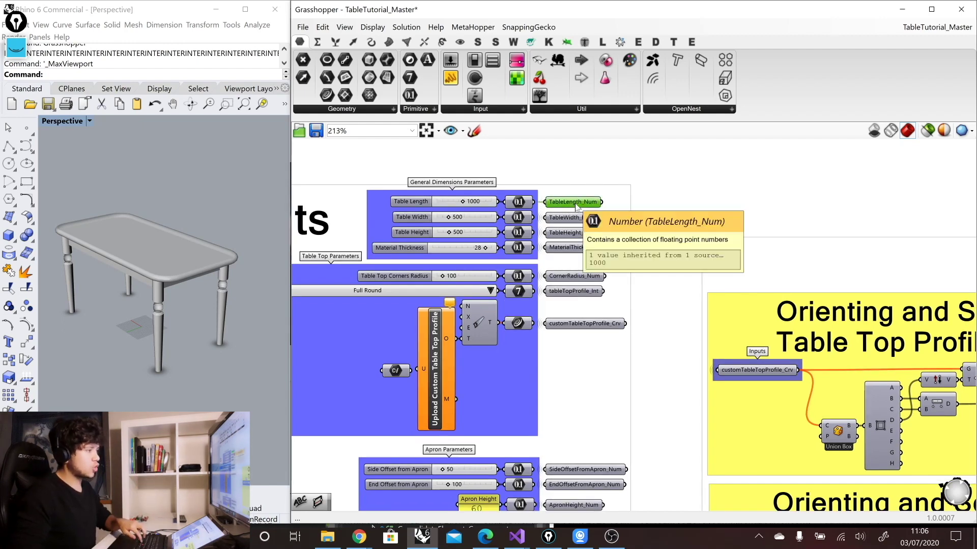
left_click_drag(576, 207, 578, 208)
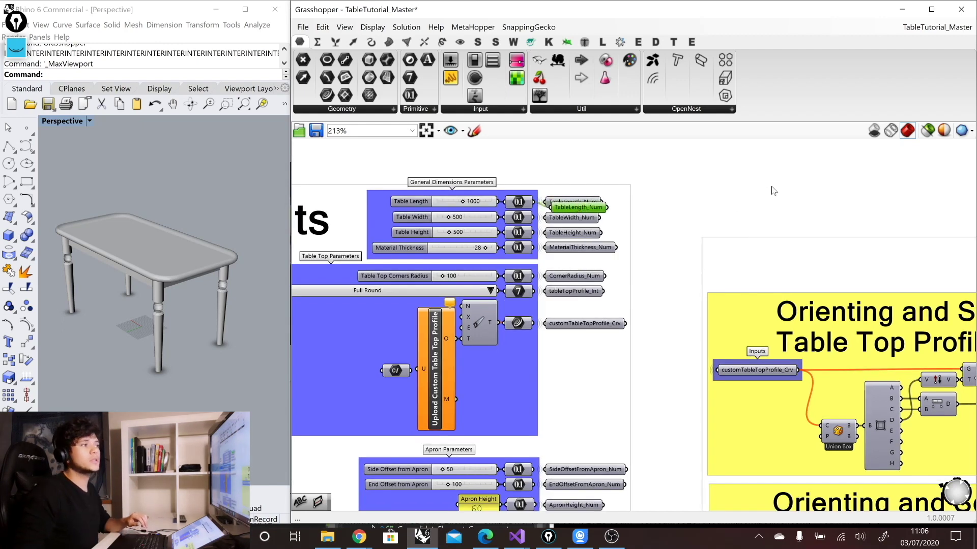
left_click_drag(776, 185, 772, 220)
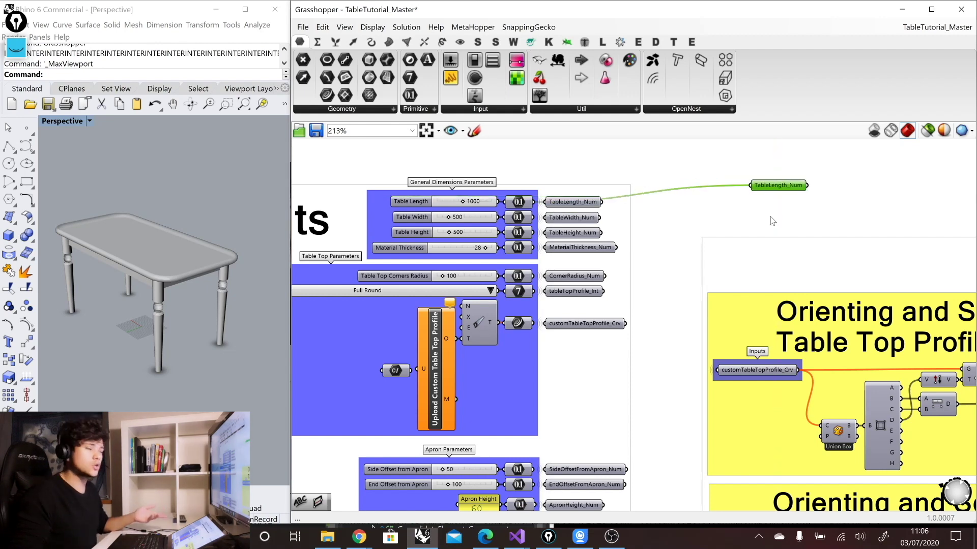
Check the Wire Display options of the TableLength_Num copy
left_click(770, 216)
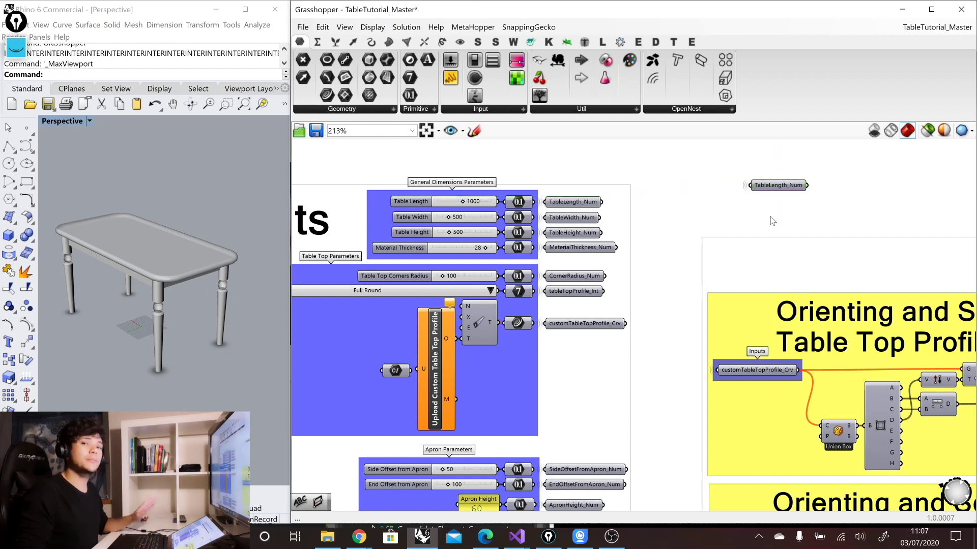
right_click(772, 188)
mouse_move(800, 218)
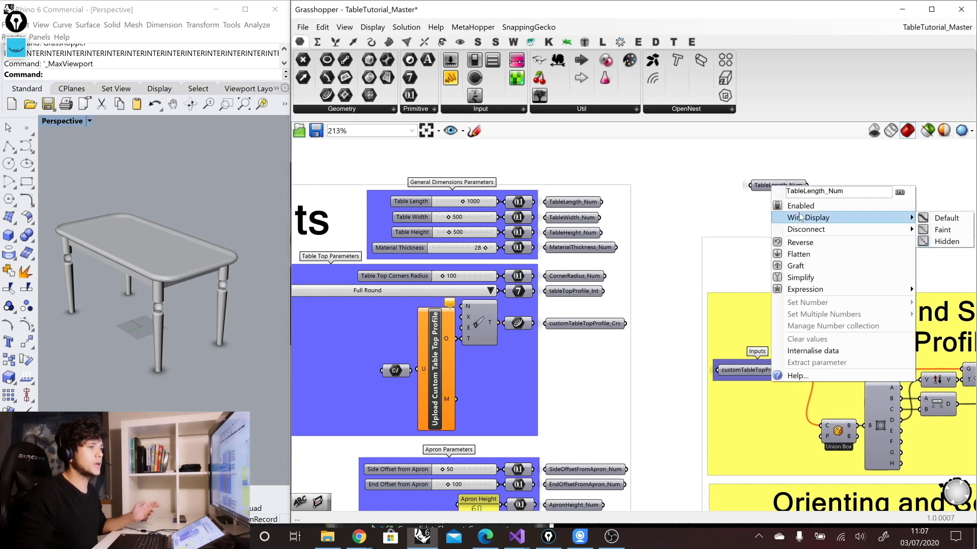
left_click(954, 226)
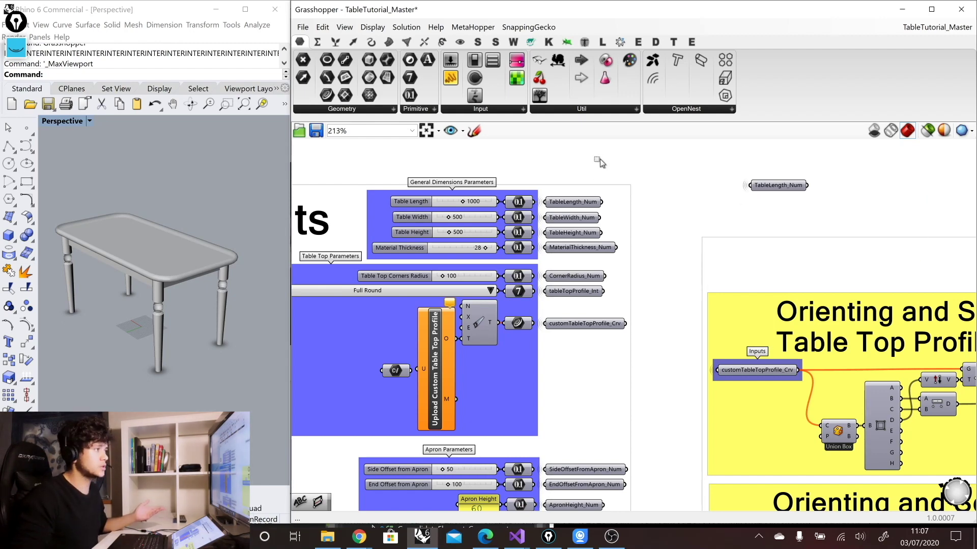
Select TableLength_Num, TableWidth_Num and TableHeight_Num and Alt-drag copies to the right
left_click_drag(597, 174, 580, 476)
left_click(572, 174)
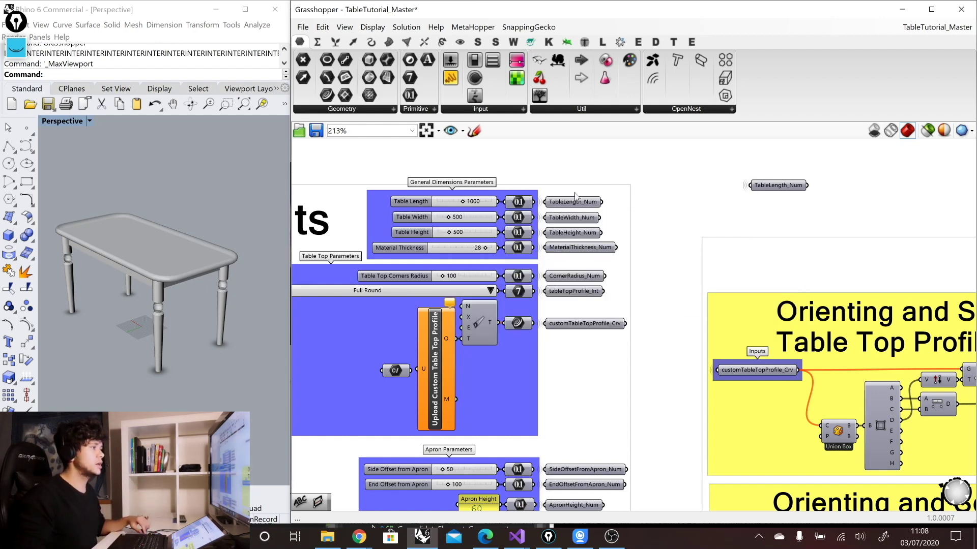
left_click(561, 203)
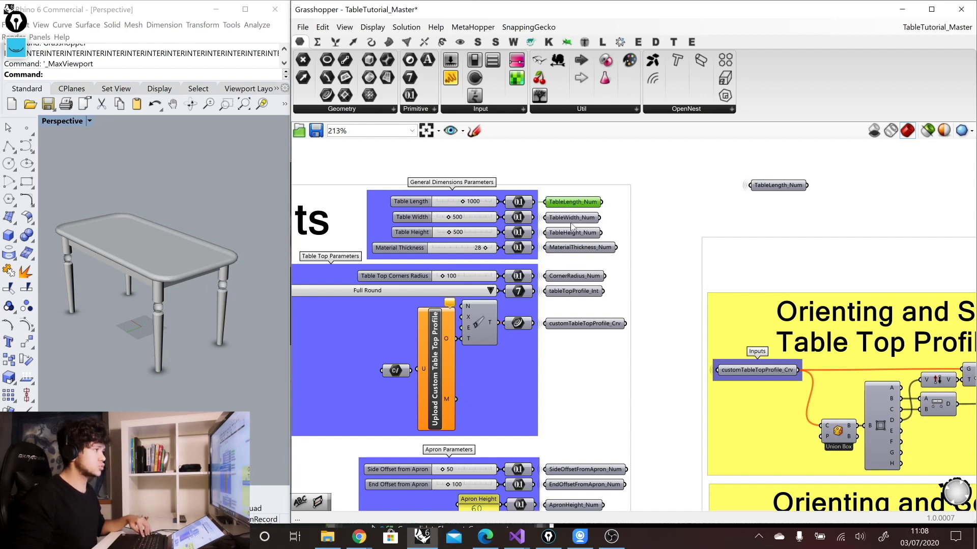
left_click(572, 217, "shift")
left_click(571, 233, "shift")
left_click_drag(571, 233, 855, 234)
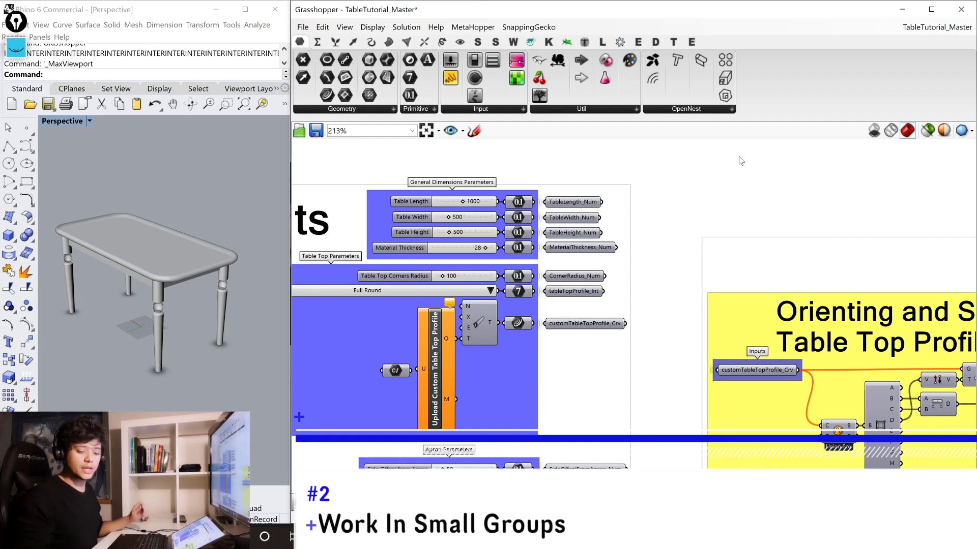
scroll(608, 211, "down", 5)
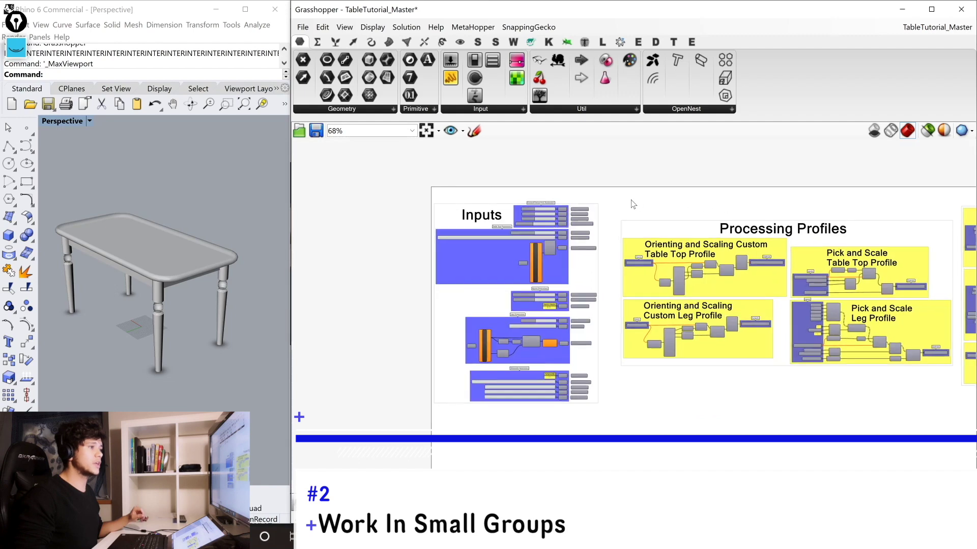
right_click_drag(630, 203, 564, 197)
right_click(628, 199)
scroll(655, 193, "up", 1)
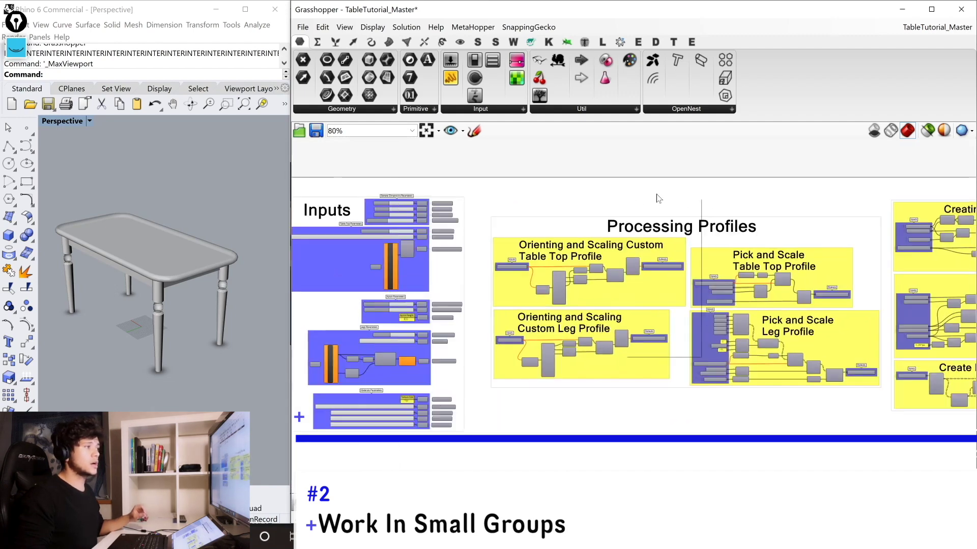
left_click(683, 191)
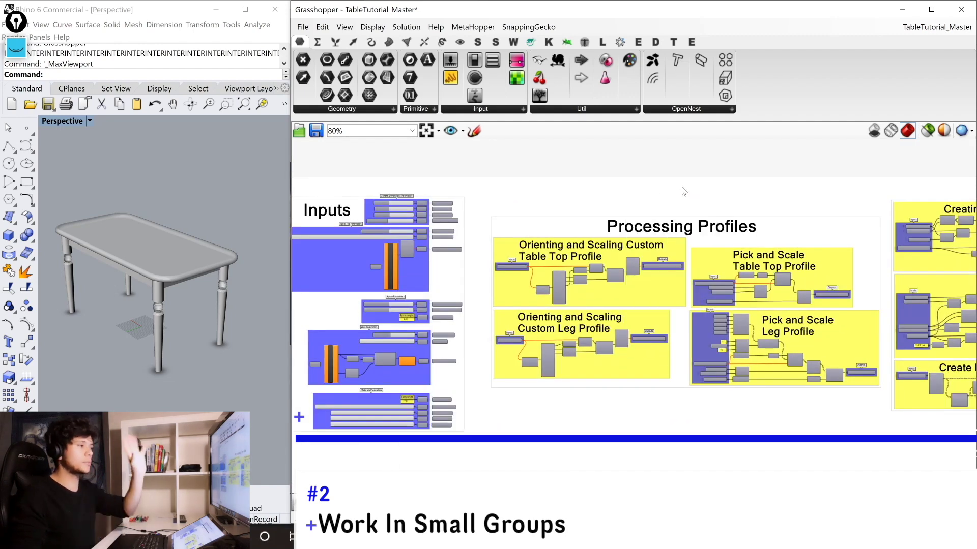
scroll(652, 220, "up", 2)
left_click_drag(409, 239, 706, 349)
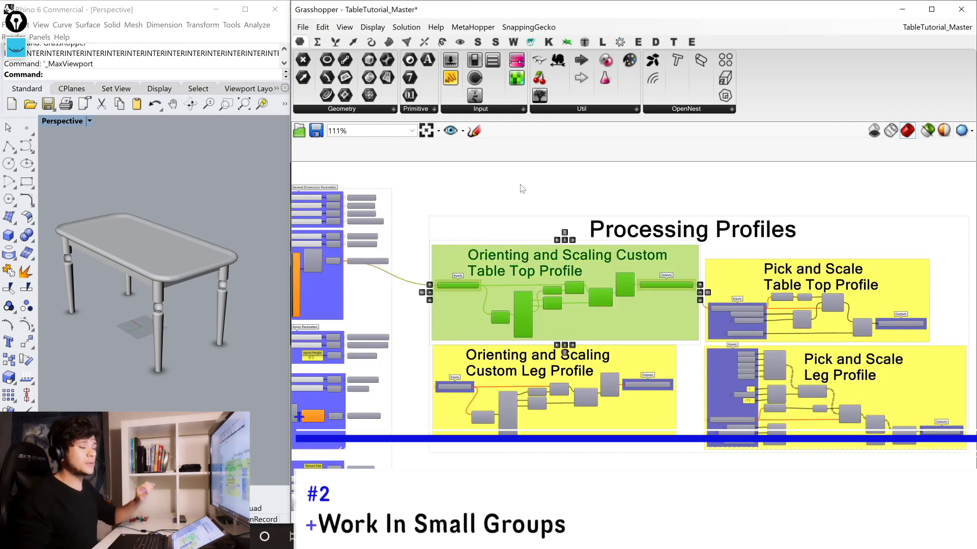
left_click(419, 322)
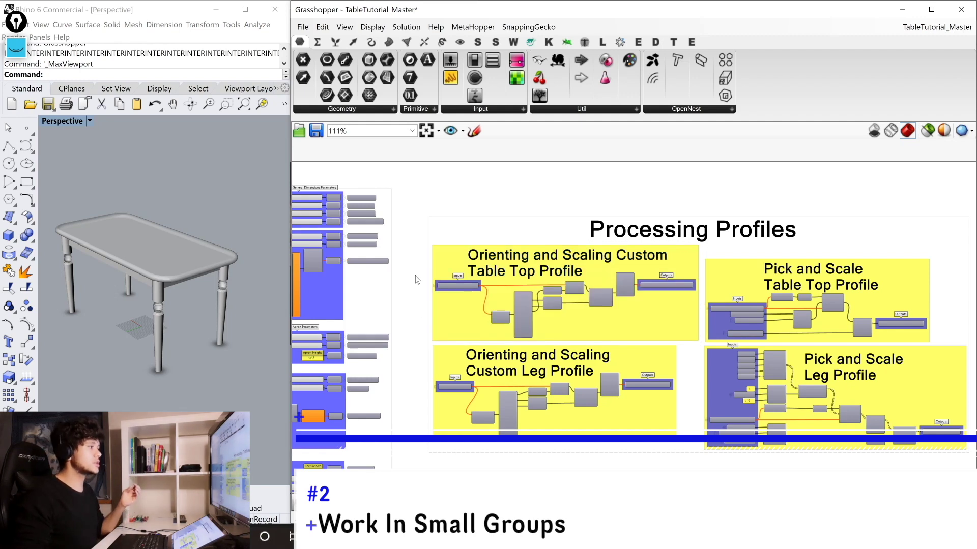
left_click_drag(414, 274, 484, 300)
left_click(645, 284)
left_click(557, 210)
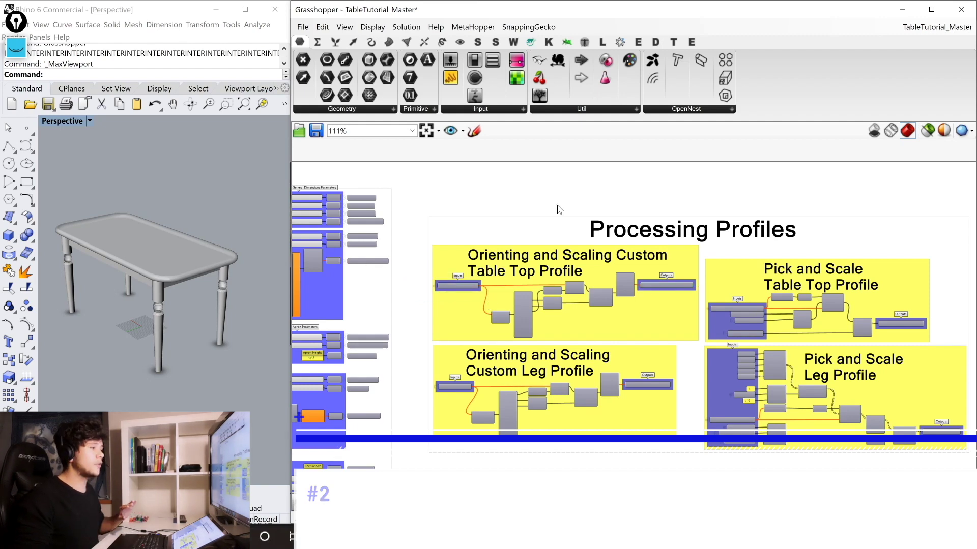
left_click_drag(479, 200, 635, 347)
scroll(572, 340, "up", 2)
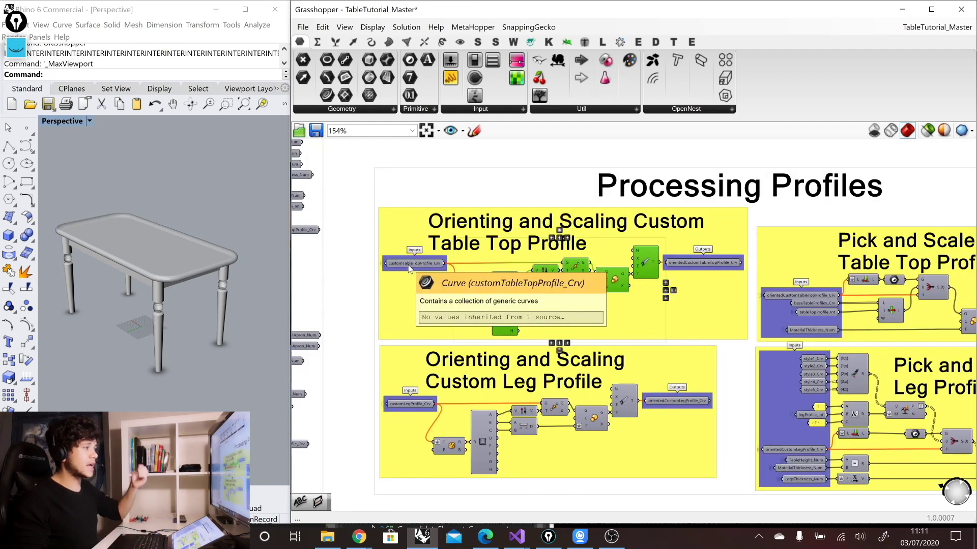
left_click(410, 264)
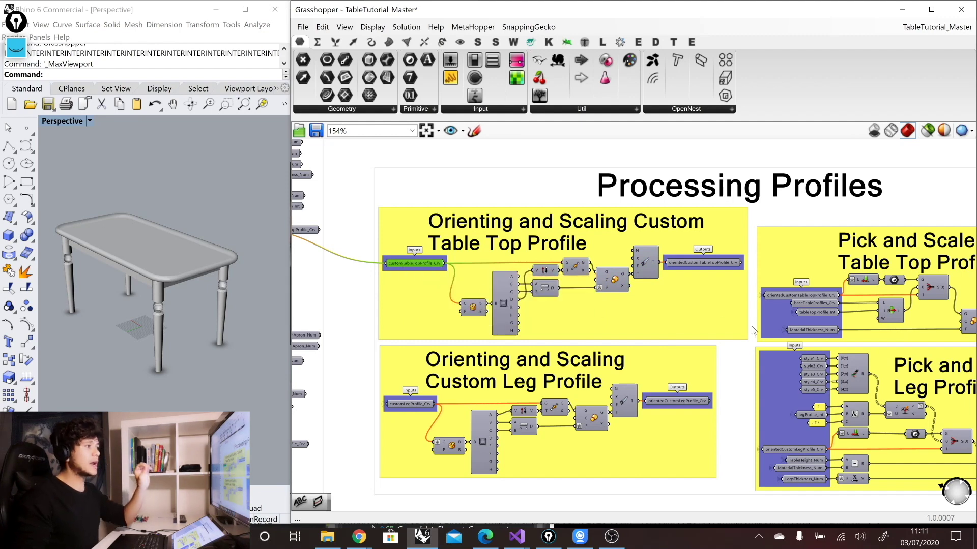
left_click(723, 283)
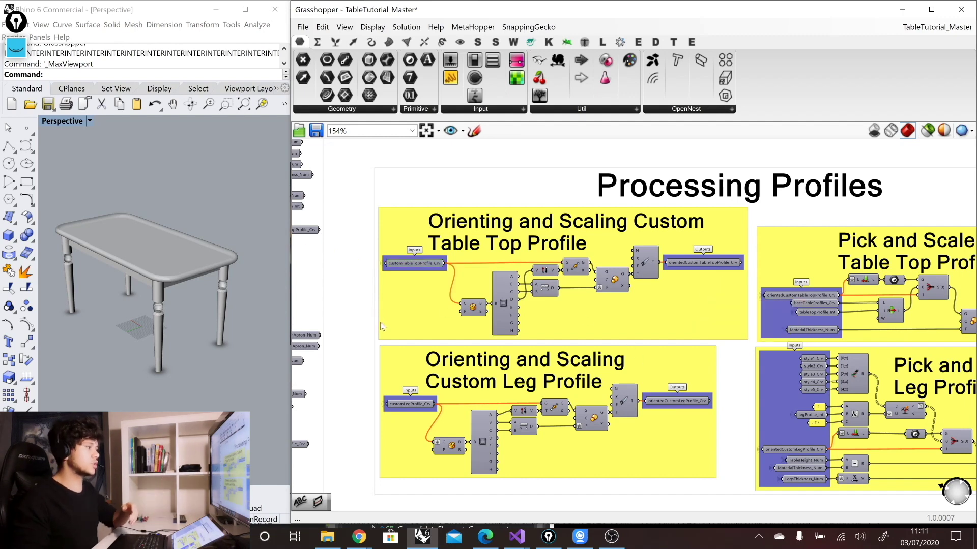
scroll(582, 258, "down", 2)
scroll(700, 380, "up", 1)
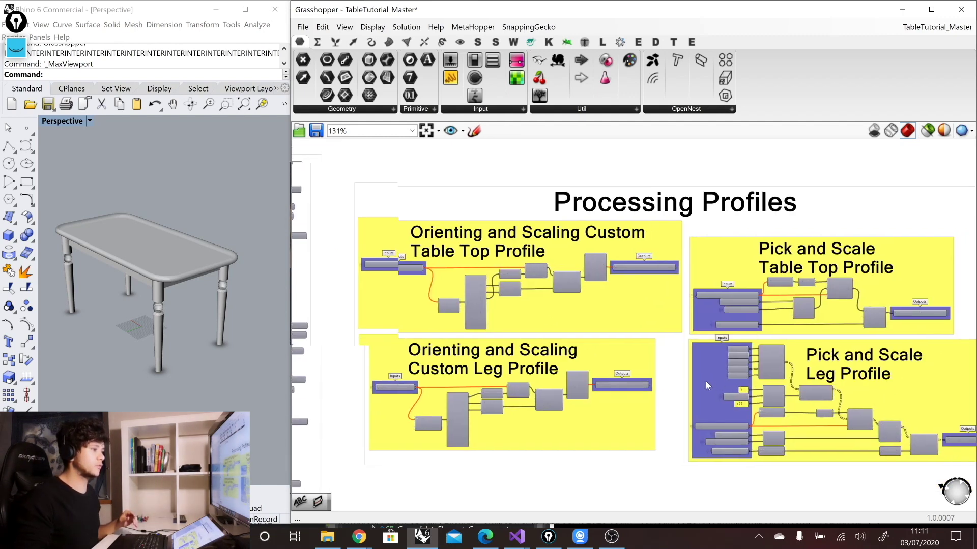
right_click_drag(700, 380, 615, 386)
right_click_drag(941, 412, 837, 401)
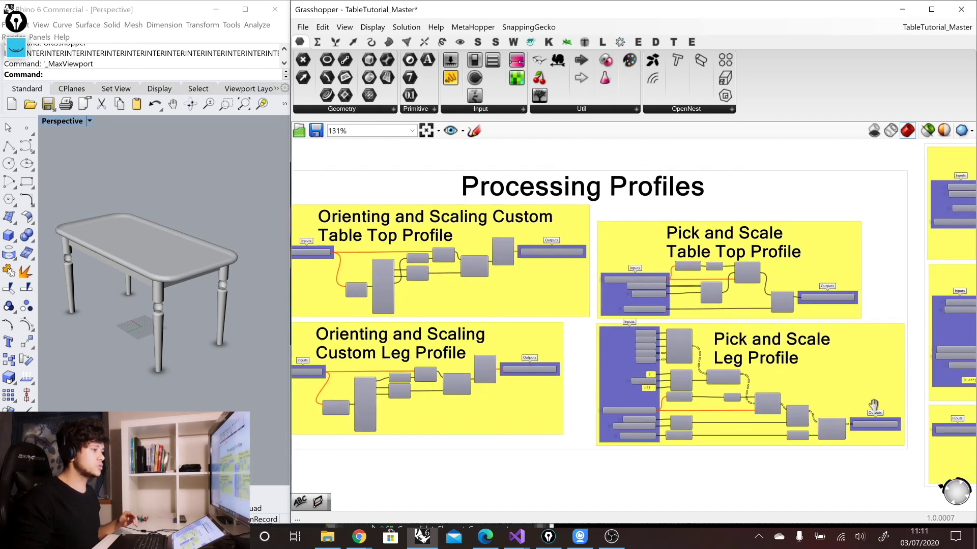
scroll(837, 401, "up", 3)
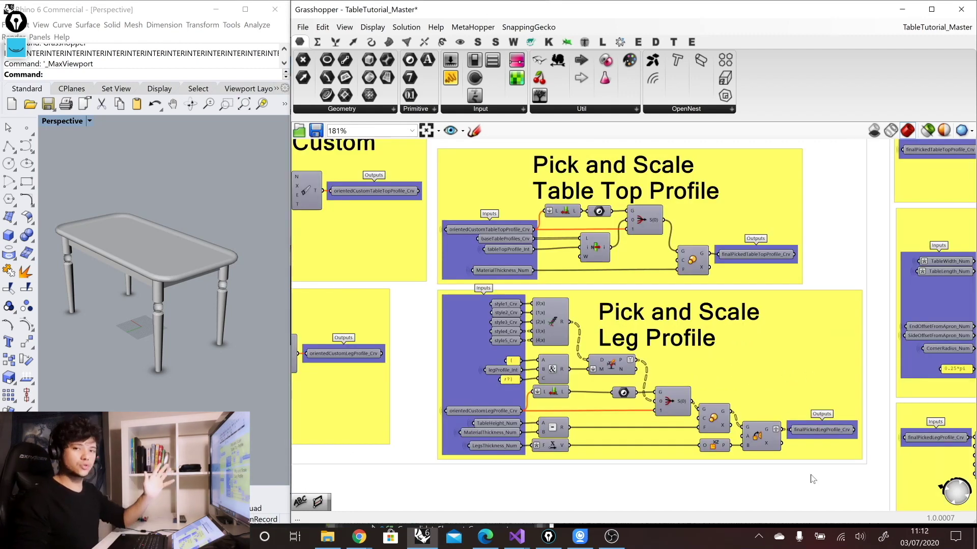
scroll(808, 477, "down", 2)
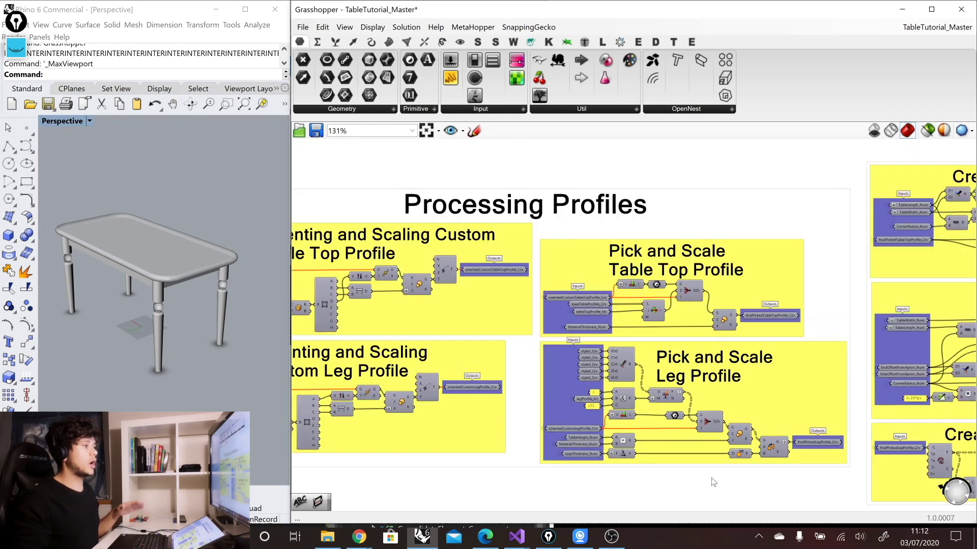
scroll(570, 447, "up", 1)
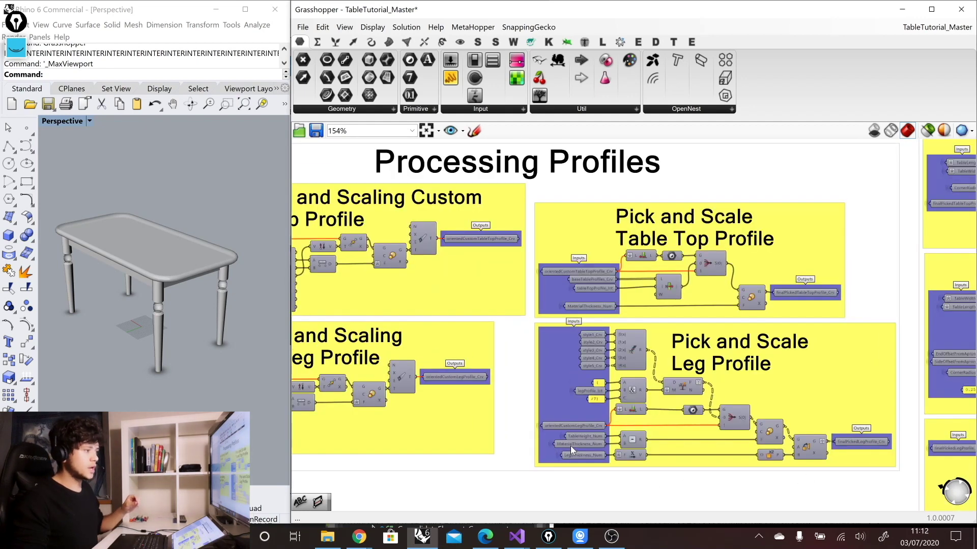
scroll(566, 394, "down", 3)
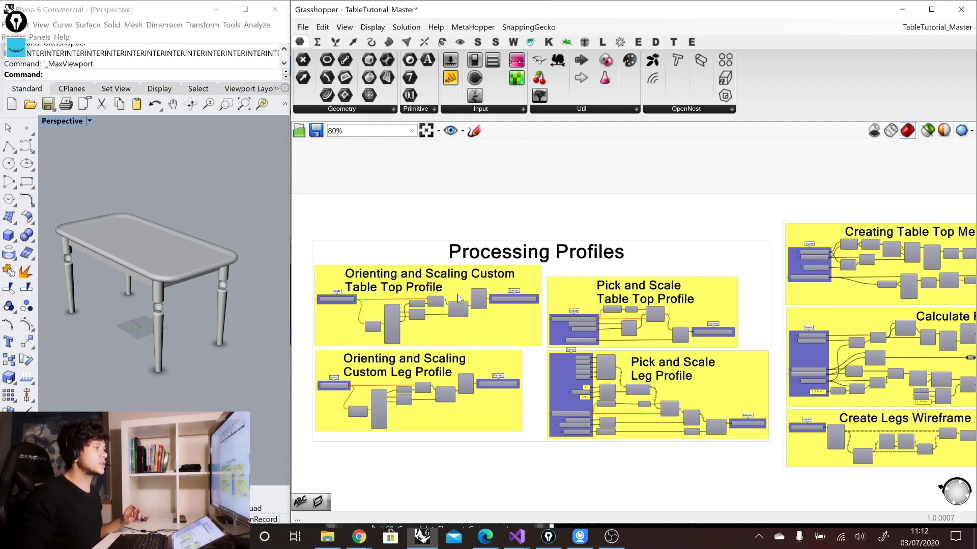
scroll(457, 295, "down", 1)
left_click(426, 264)
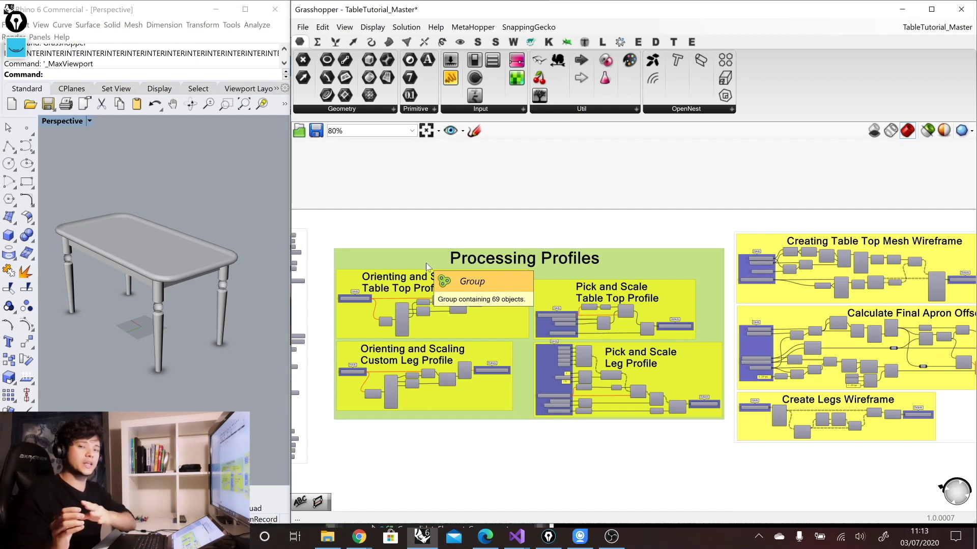
left_click(656, 228)
scroll(656, 227, "down", 3)
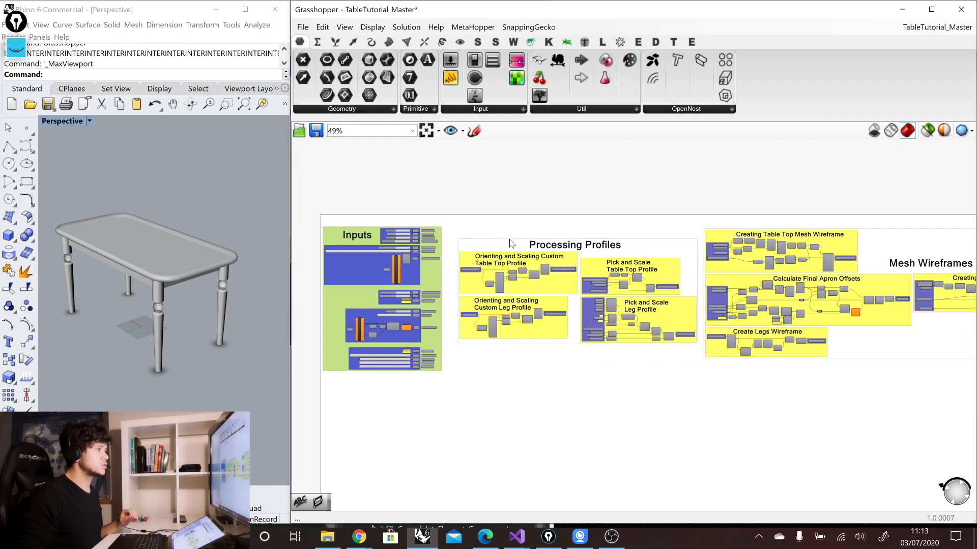
left_click(509, 239)
left_click(879, 232)
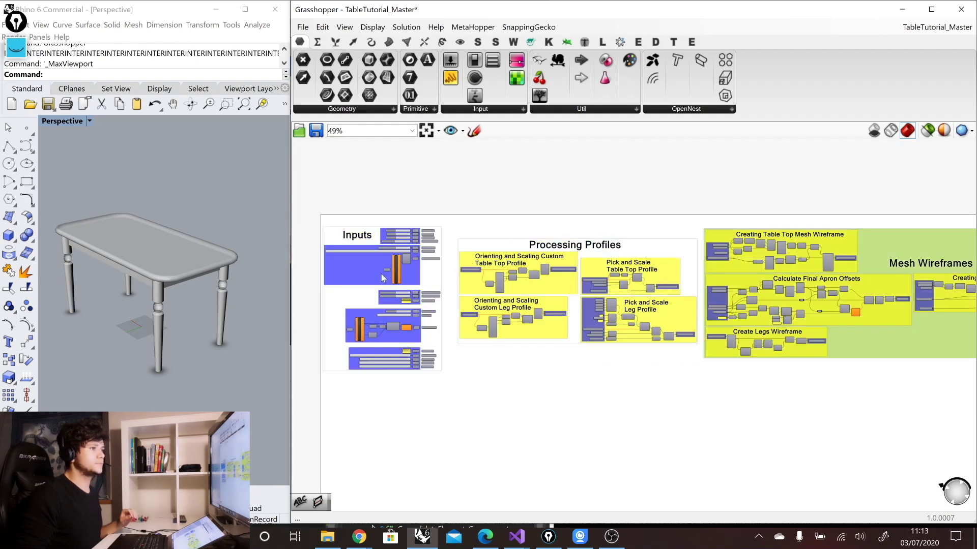
scroll(381, 274, "down", 2)
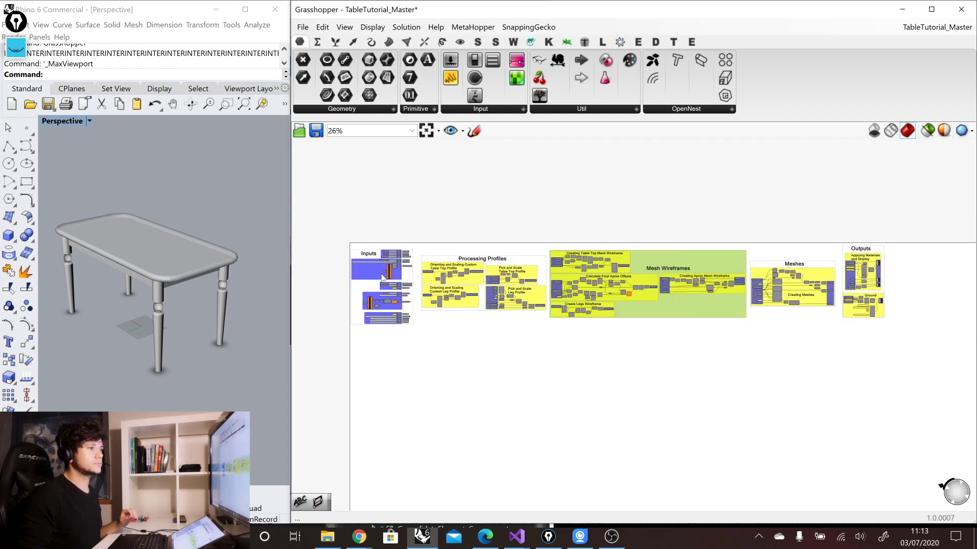
left_click(819, 263)
left_click(869, 246)
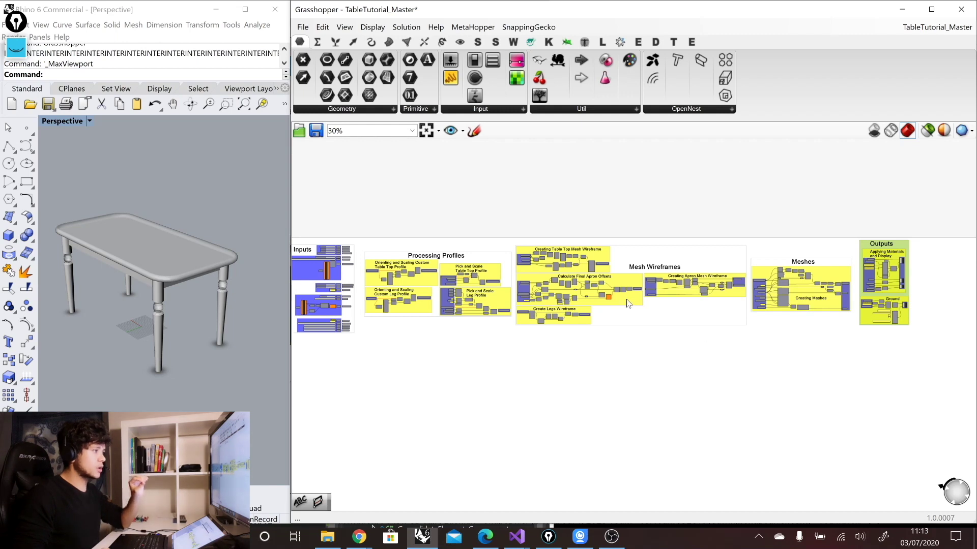
left_click(564, 357)
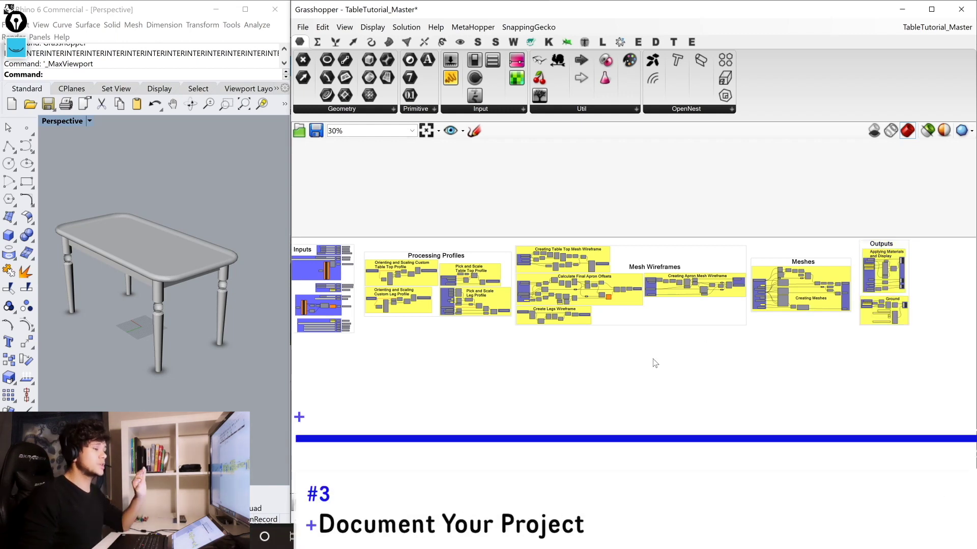
Add a trial Doubleclick Me! scribble above Processing Profiles, view its properties, then delete it
scroll(676, 371, "down", 1)
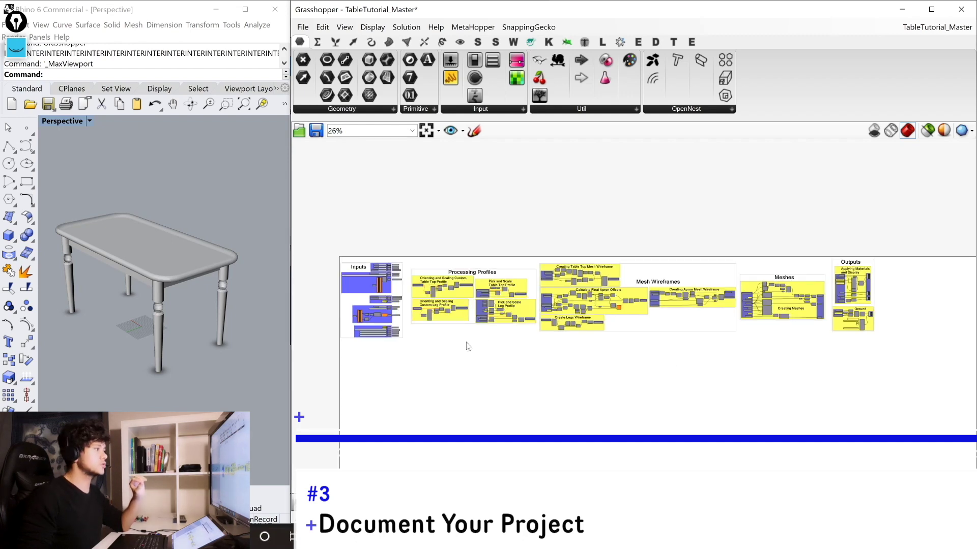
scroll(436, 343, "up", 7)
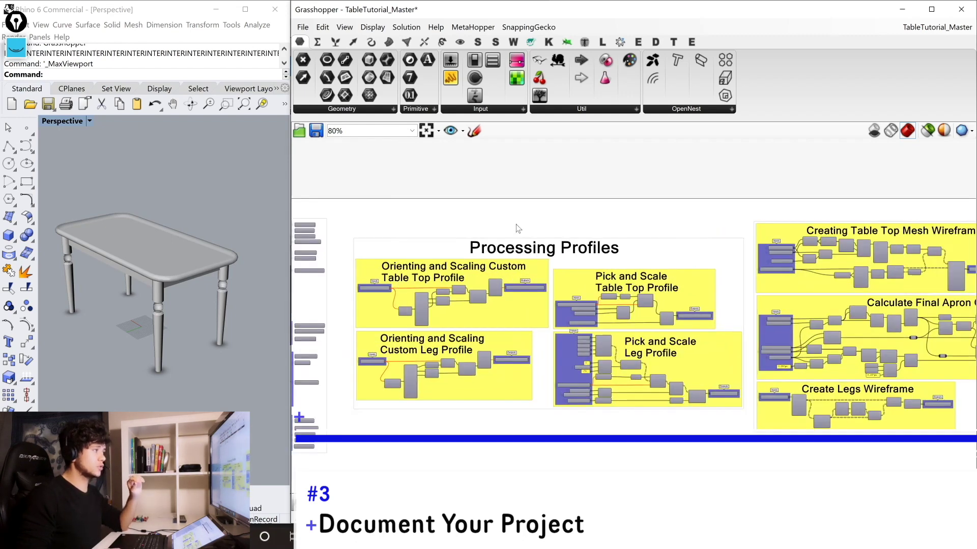
right_click(517, 228)
left_click(517, 228)
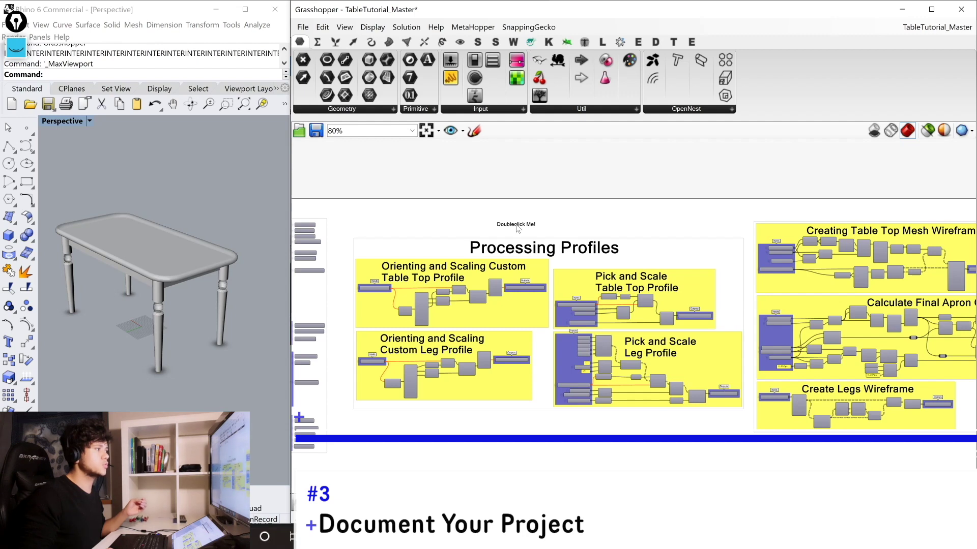
double_click(517, 228)
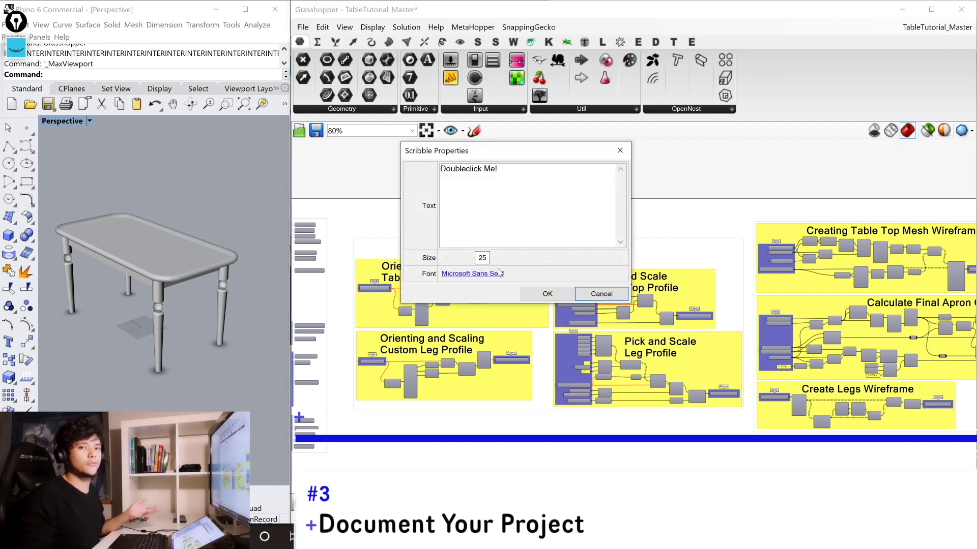
left_click(622, 153)
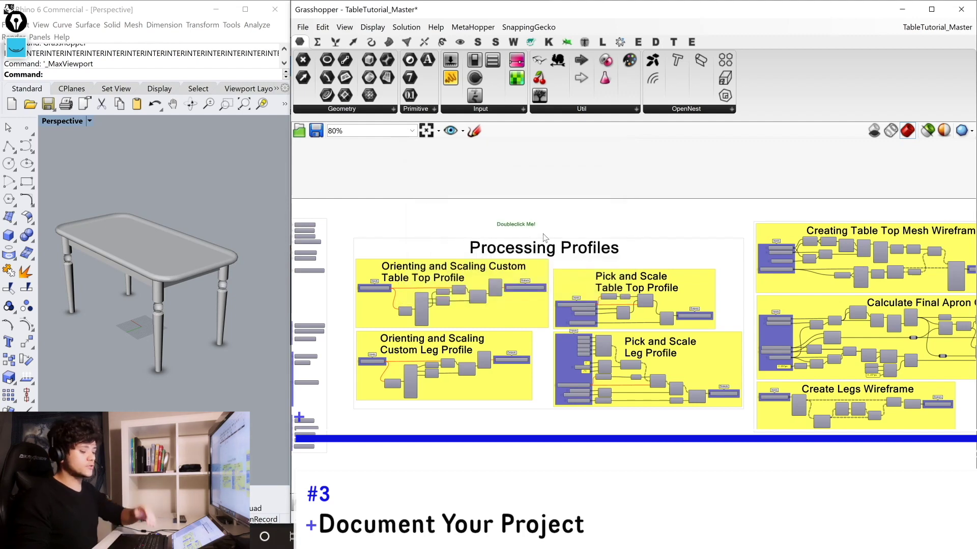
key("Delete")
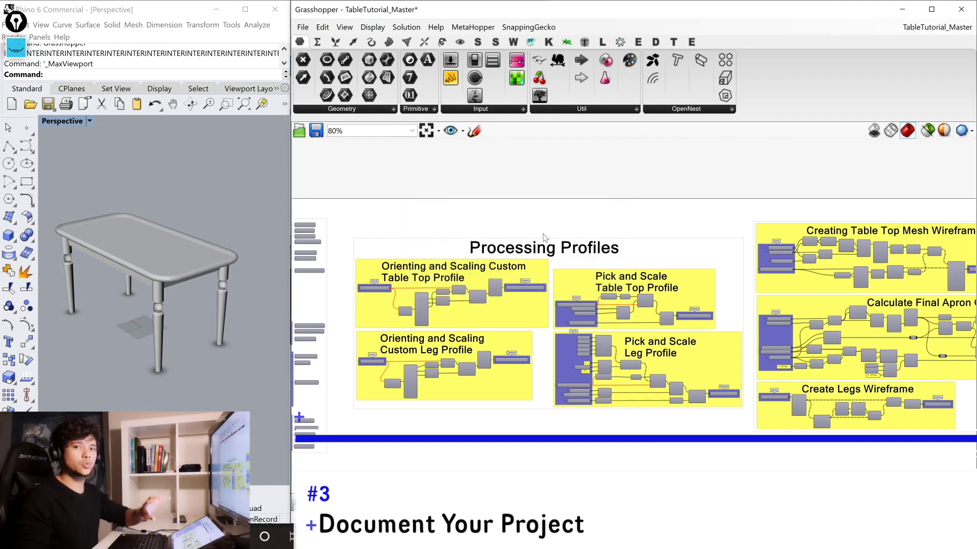
Create a panel reading testtest just above the Processing Profiles group
scroll(543, 237, "up", 2)
double_click(543, 237)
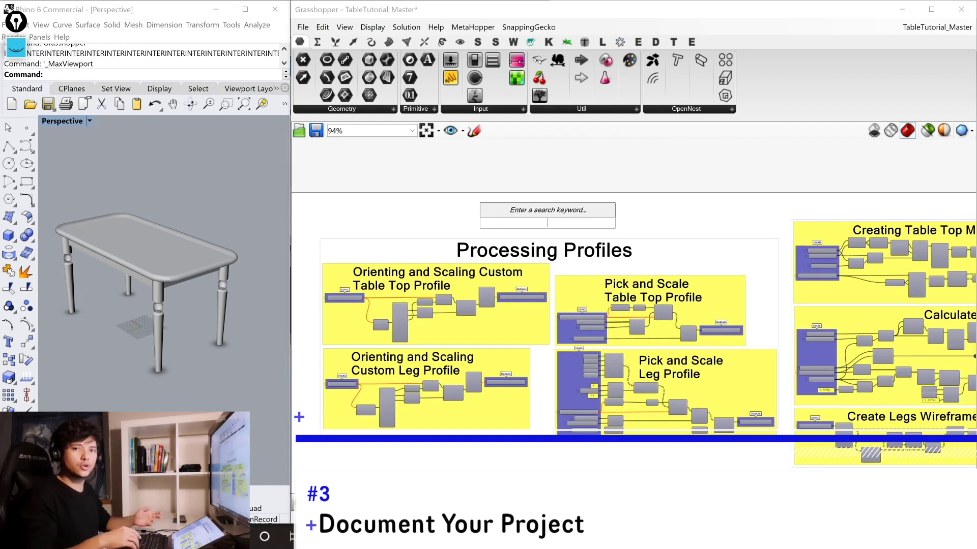
type("//testtest")
key("Return")
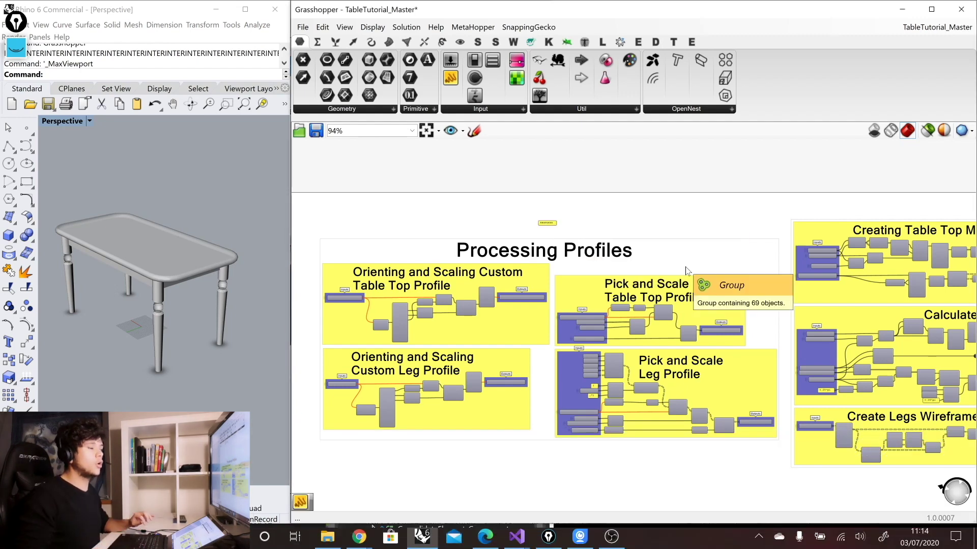
left_click(651, 262)
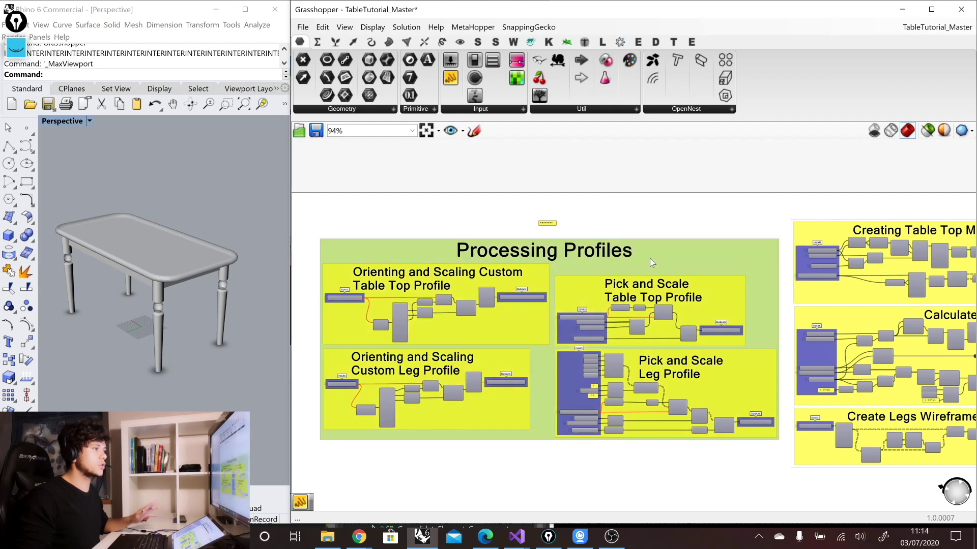
Name the Processing Profiles group testtest, then check the Outputs group's name
right_click(649, 258)
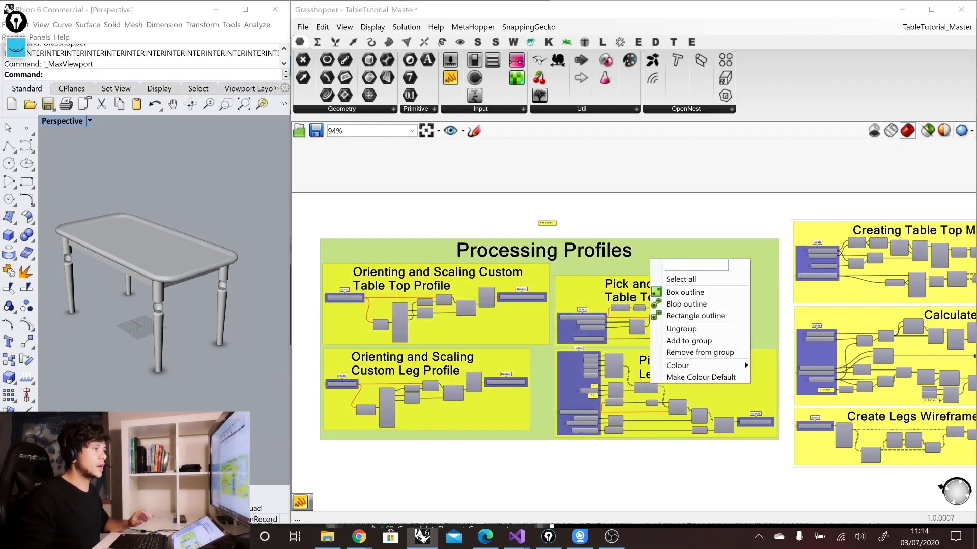
type("testtest")
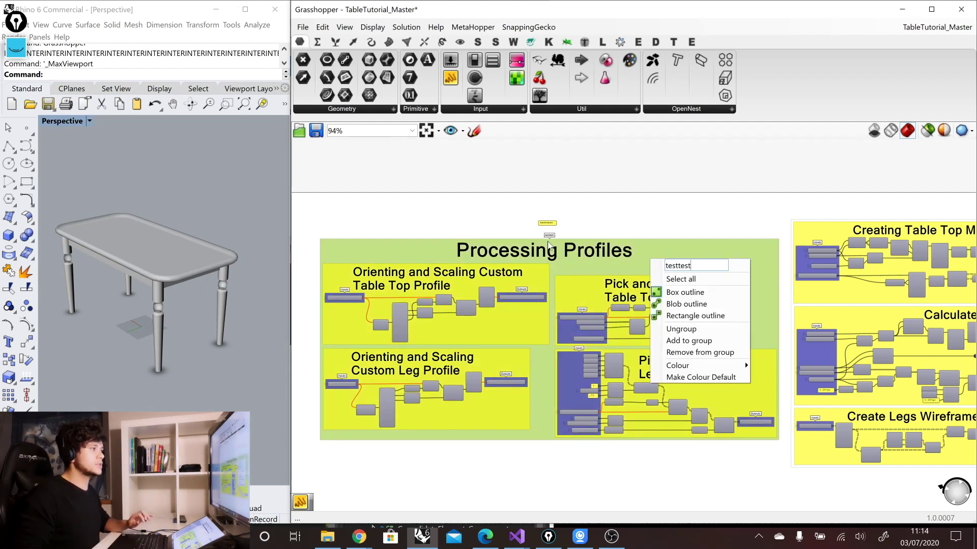
scroll(548, 246, "up", 5)
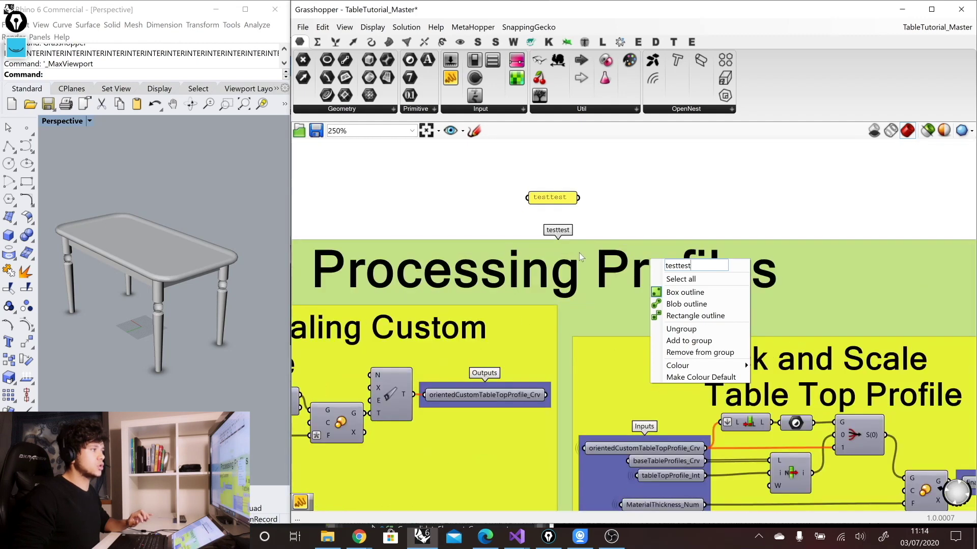
left_click(510, 384)
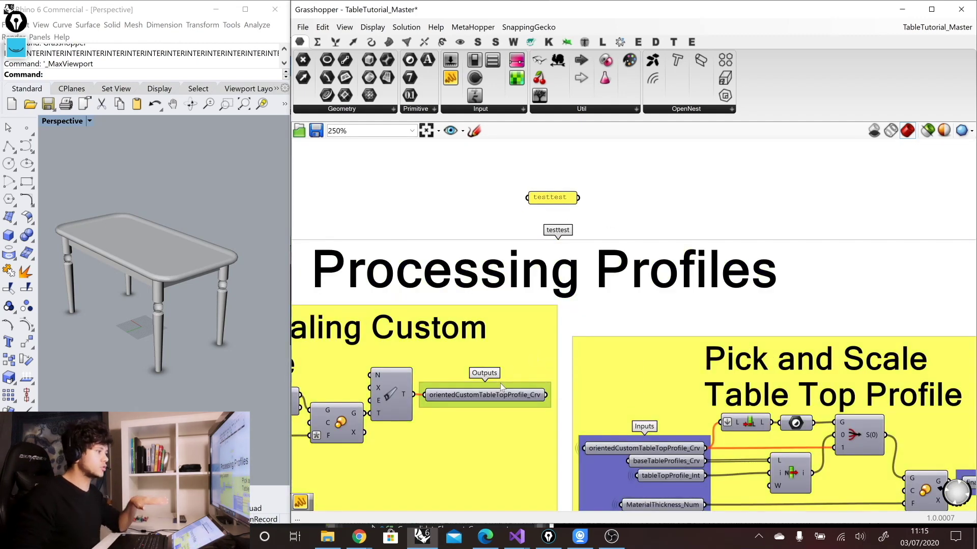
right_click(499, 383)
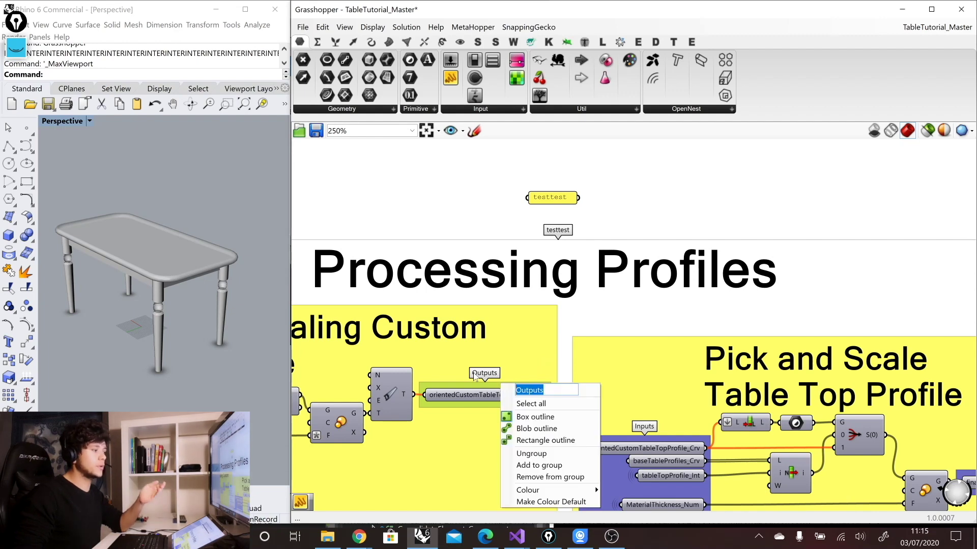
left_click(683, 226)
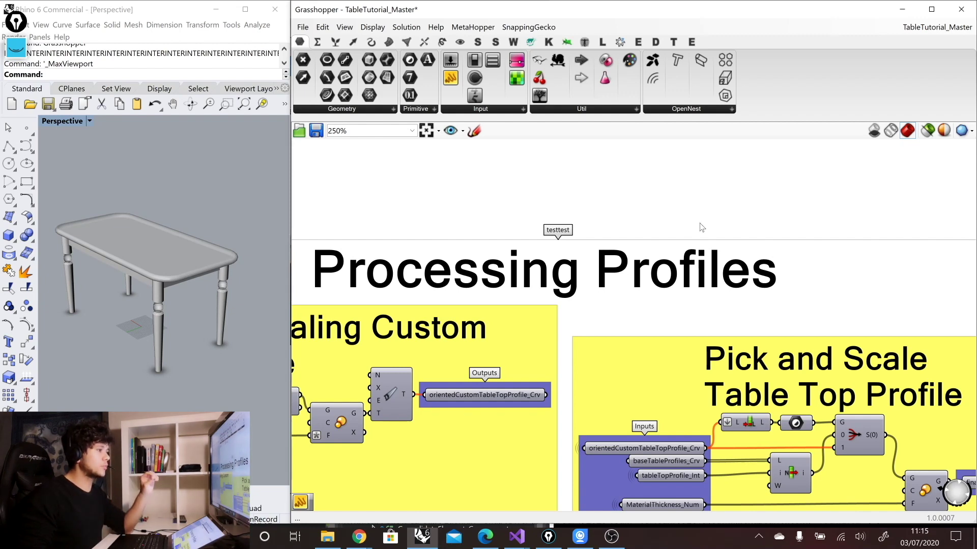
scroll(687, 227, "down", 6)
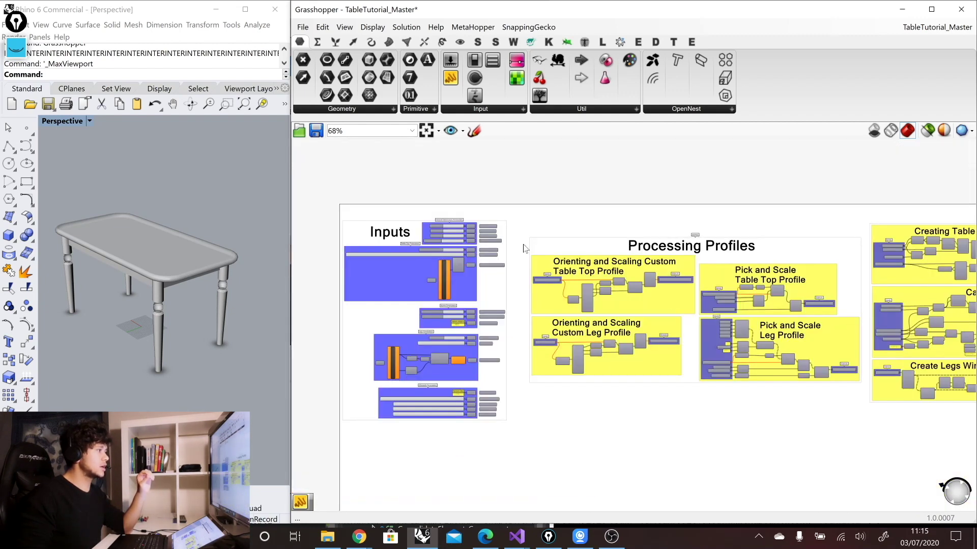
scroll(487, 227, "up", 5)
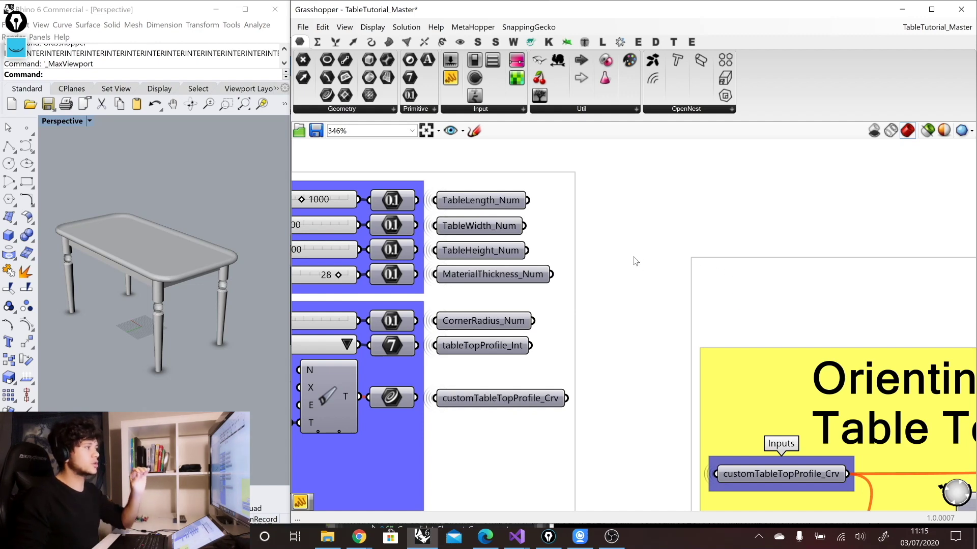
right_click_drag(678, 226, 507, 322)
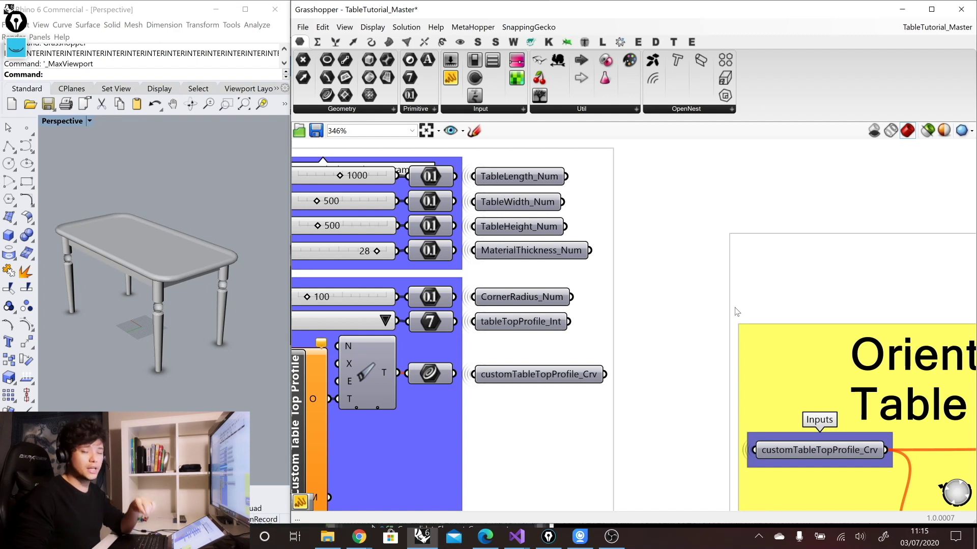
right_click_drag(558, 405, 565, 344)
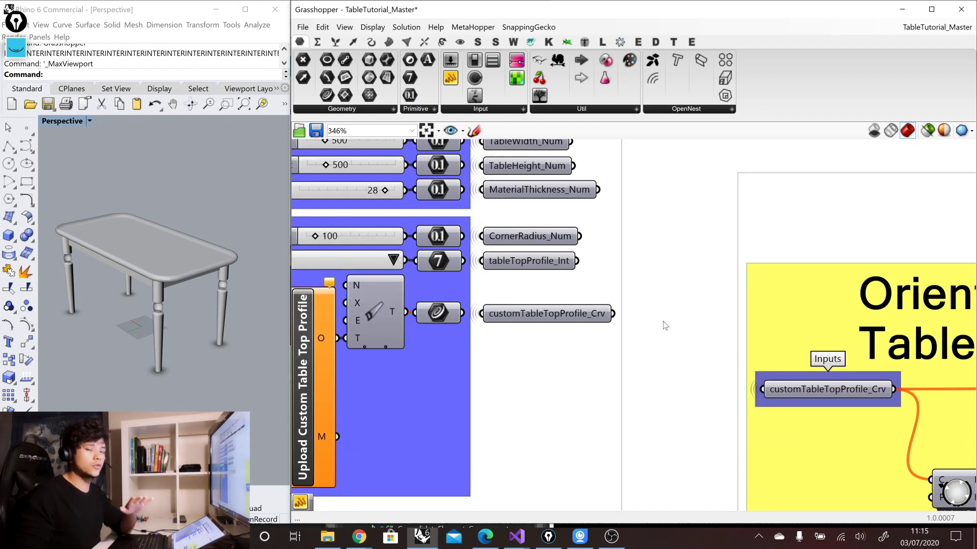
scroll(543, 361, "down", 1)
scroll(505, 307, "down", 7)
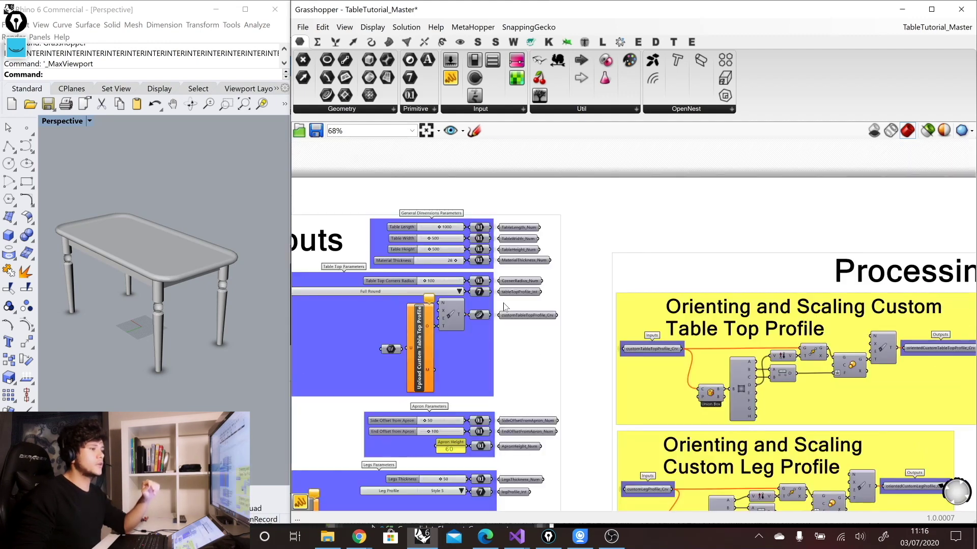
scroll(839, 399, "up", 5)
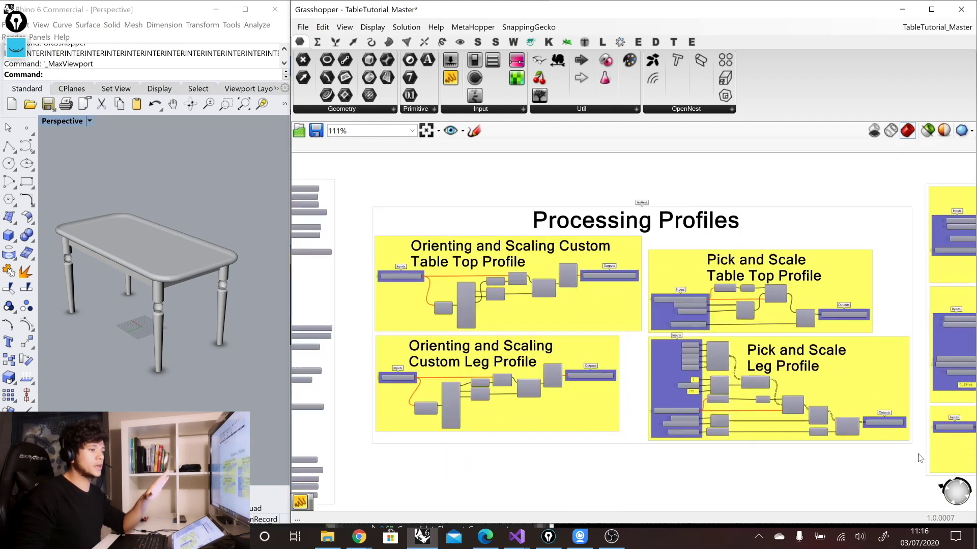
scroll(542, 299, "up", 1)
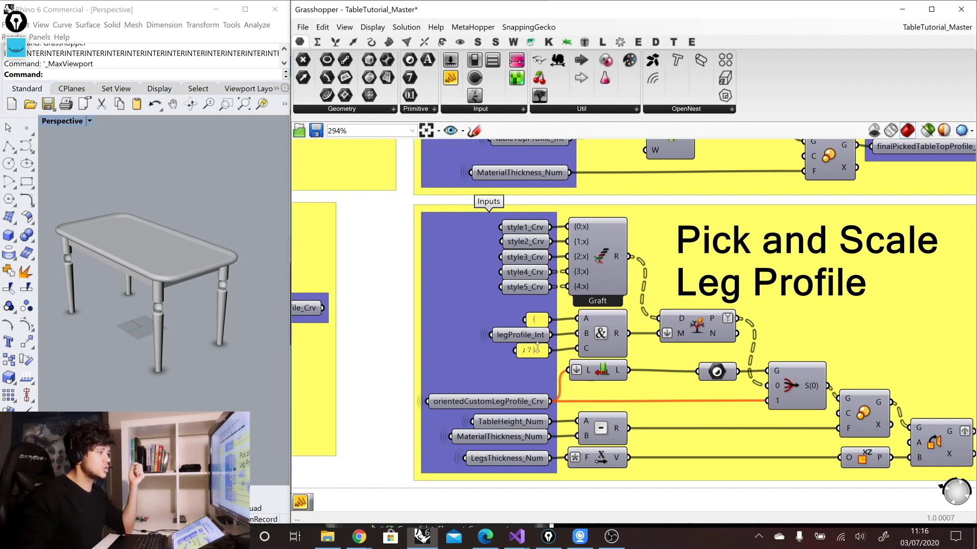
mouse_move(542, 341)
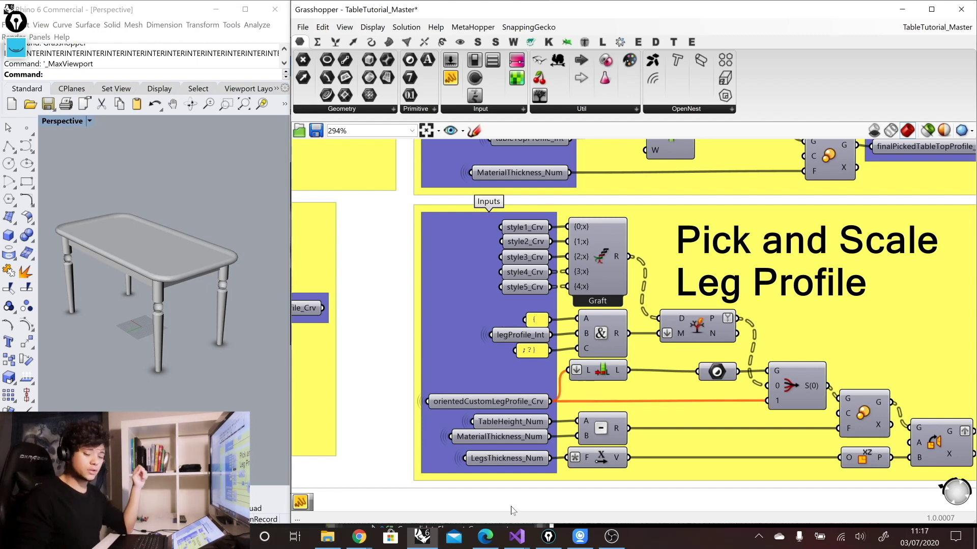
scroll(594, 467, "down", 8)
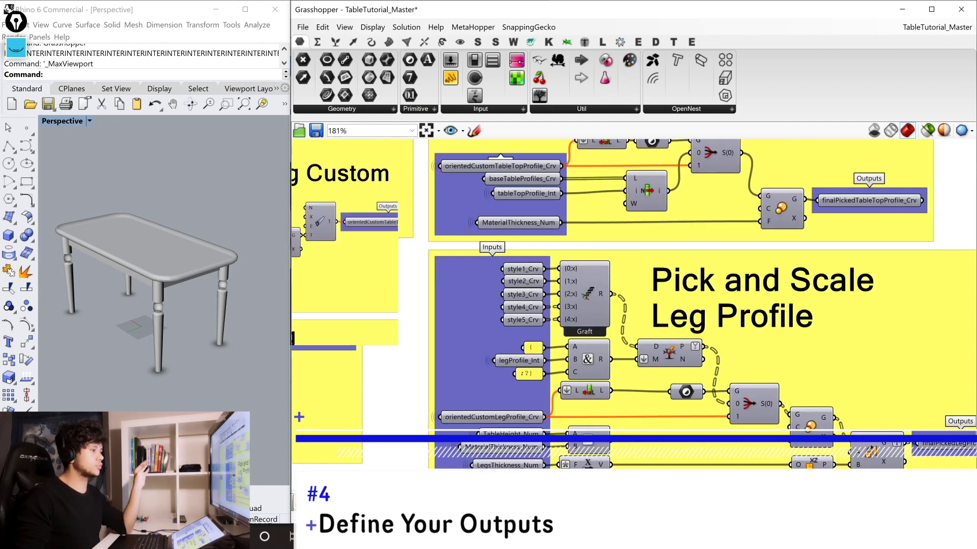
scroll(356, 341, "down", 4)
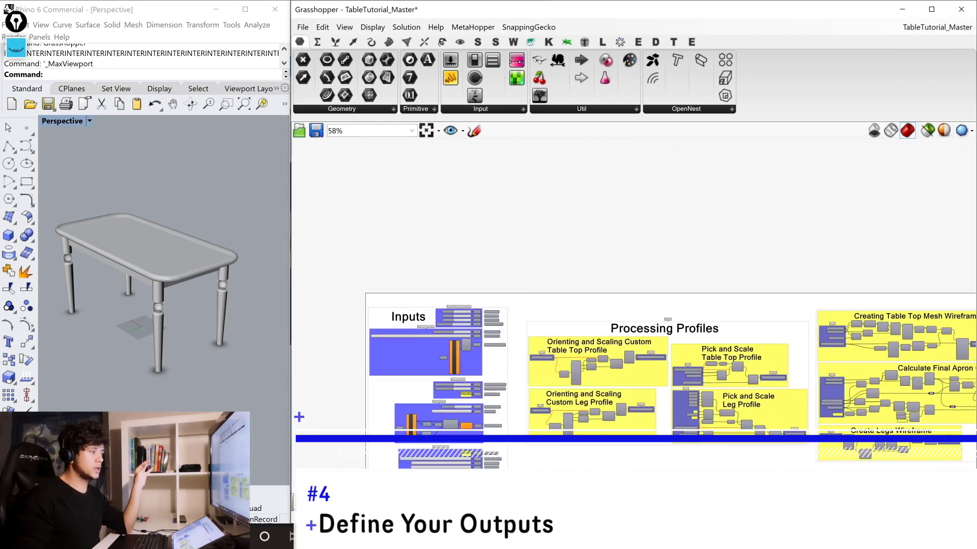
scroll(356, 342, "down", 2)
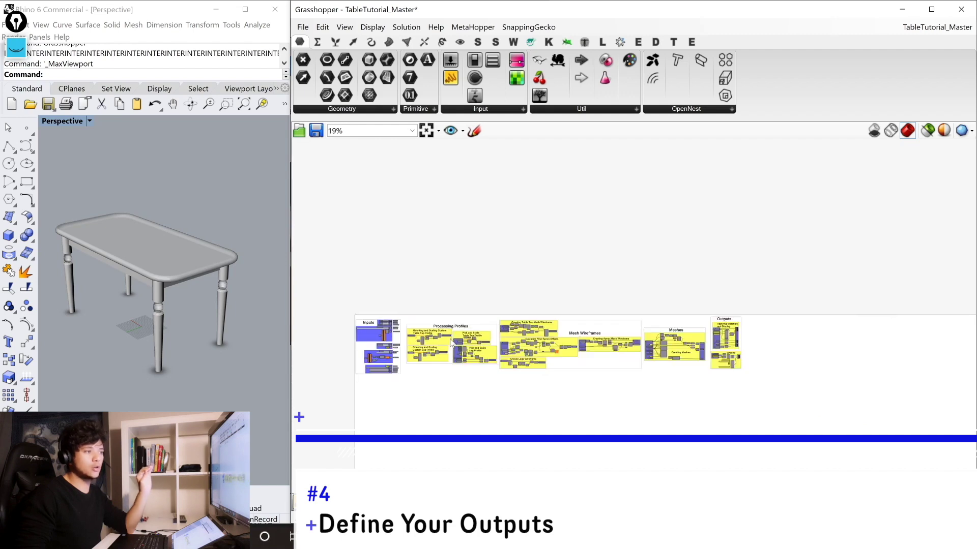
scroll(752, 353, "up", 4)
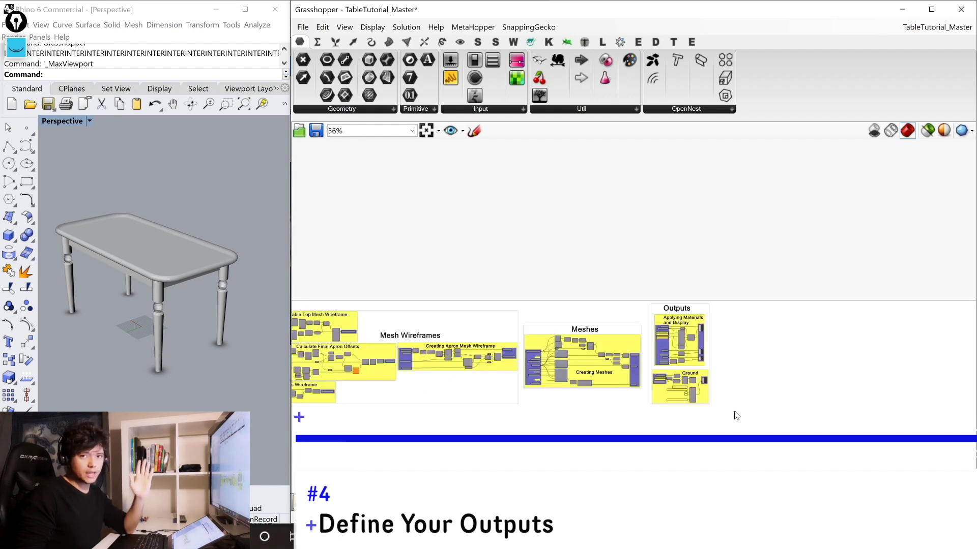
scroll(740, 412, "up", 3)
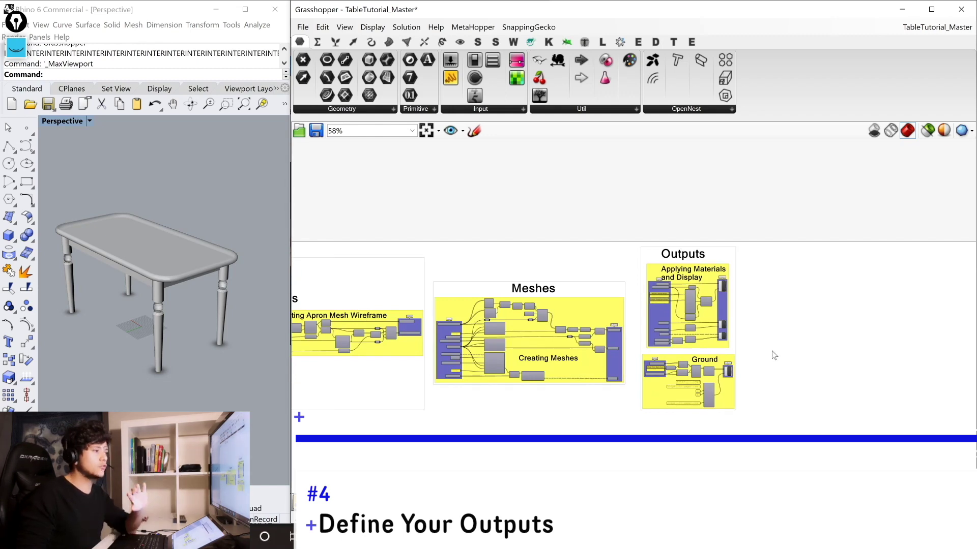
scroll(772, 354, "down", 2)
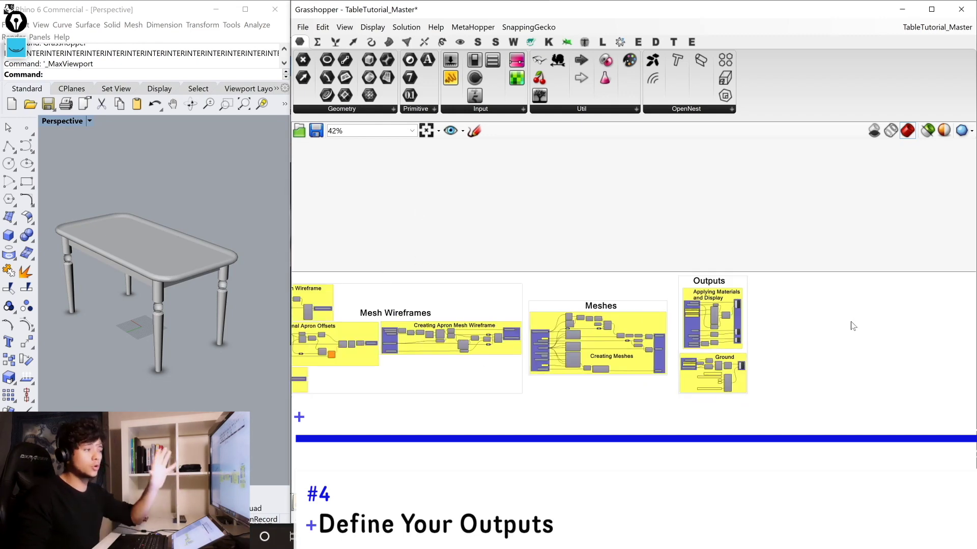
scroll(853, 326, "up", 2)
scroll(838, 376, "up", 1)
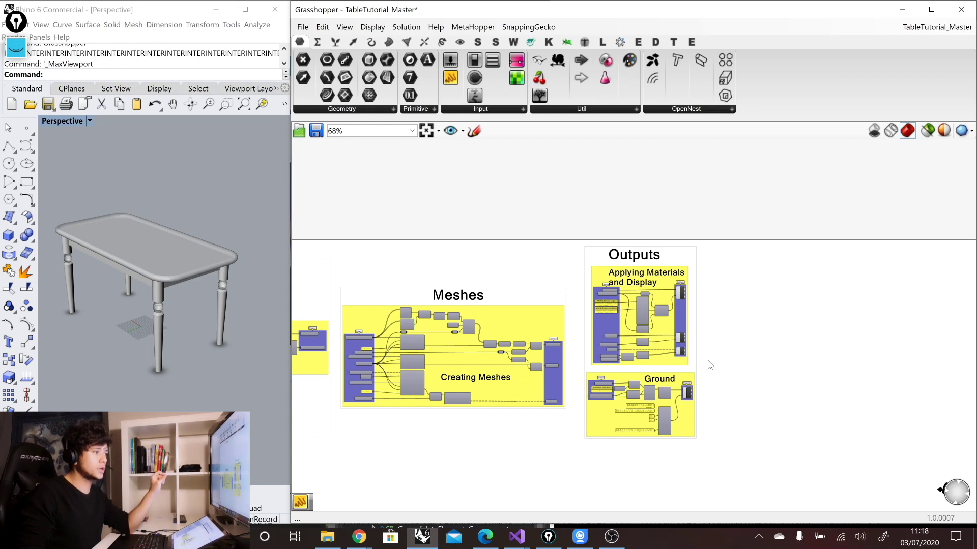
scroll(710, 365, "up", 2)
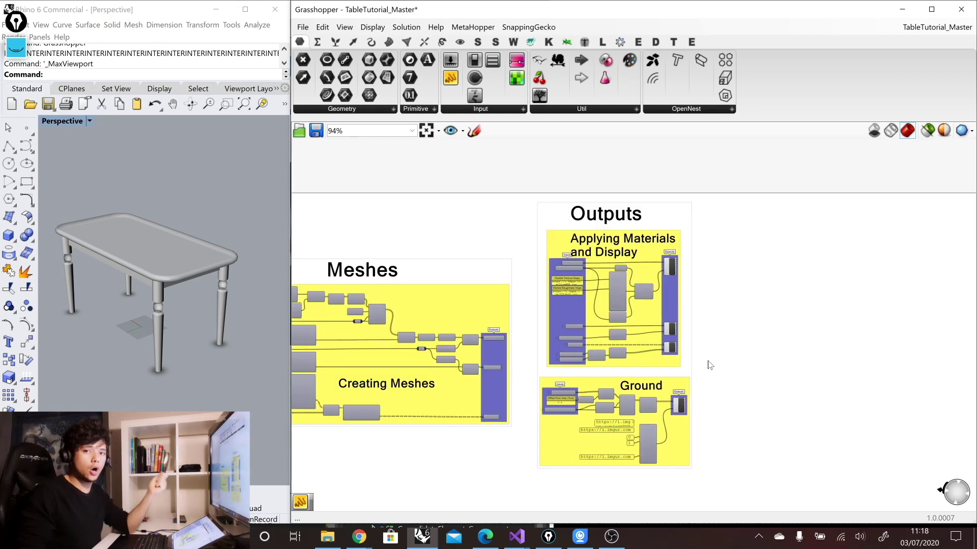
scroll(781, 366, "down", 4)
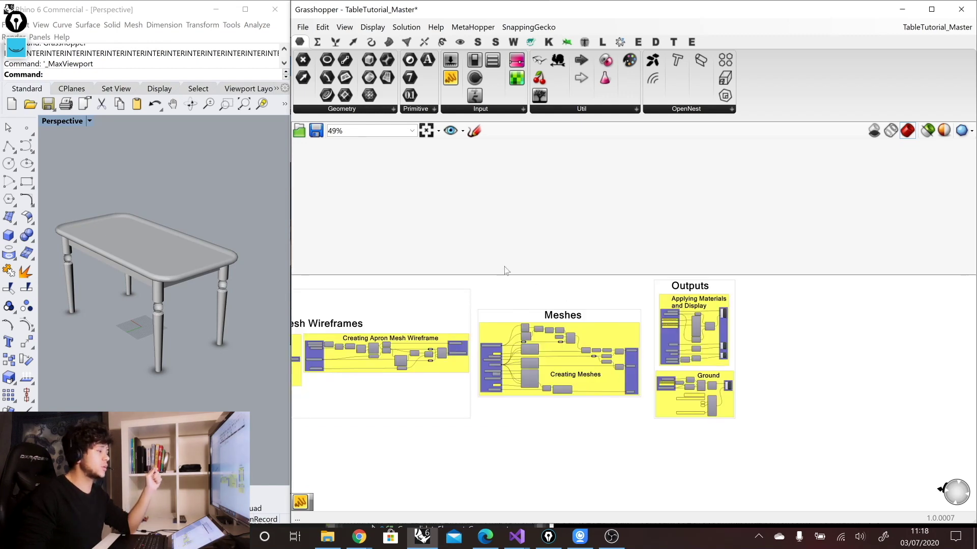
scroll(376, 398, "up", 8)
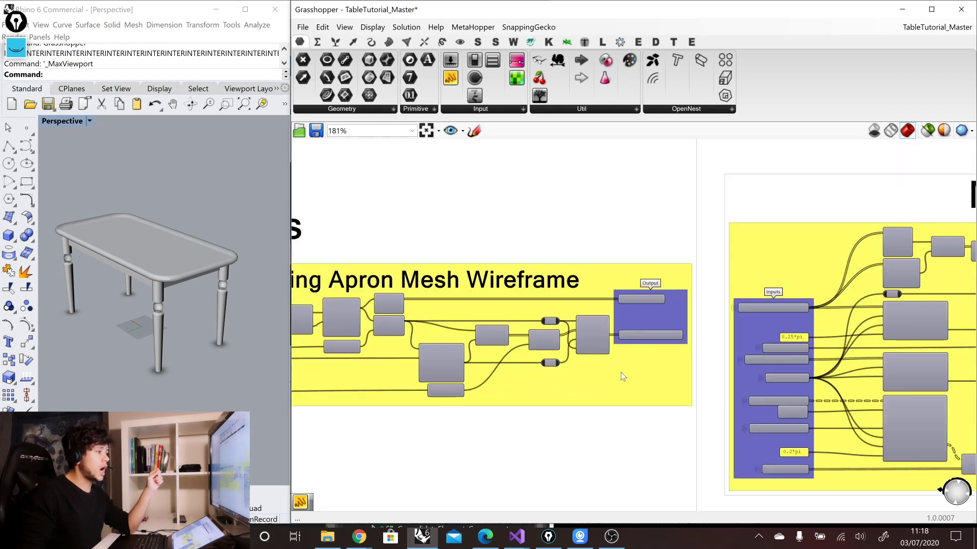
scroll(593, 343, "up", 1)
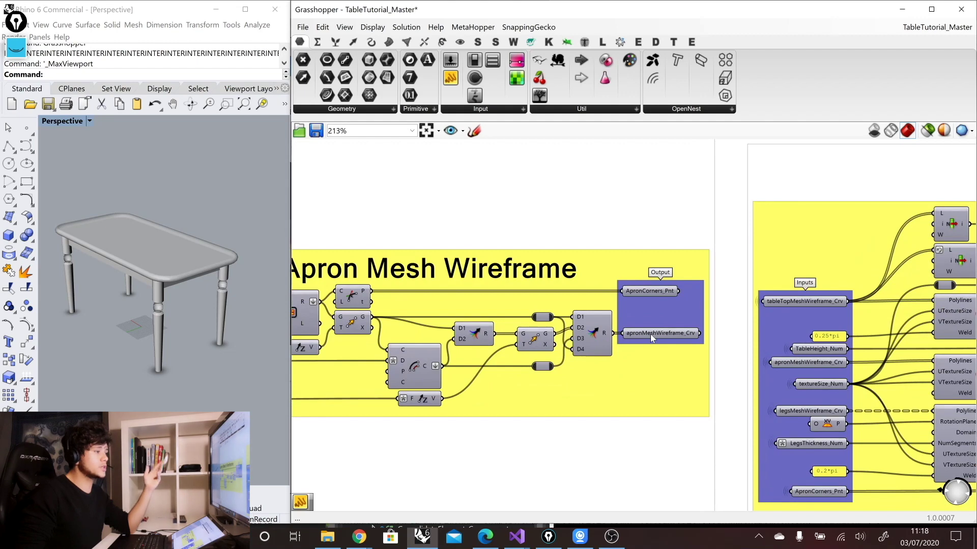
left_click(650, 334)
right_click(650, 334)
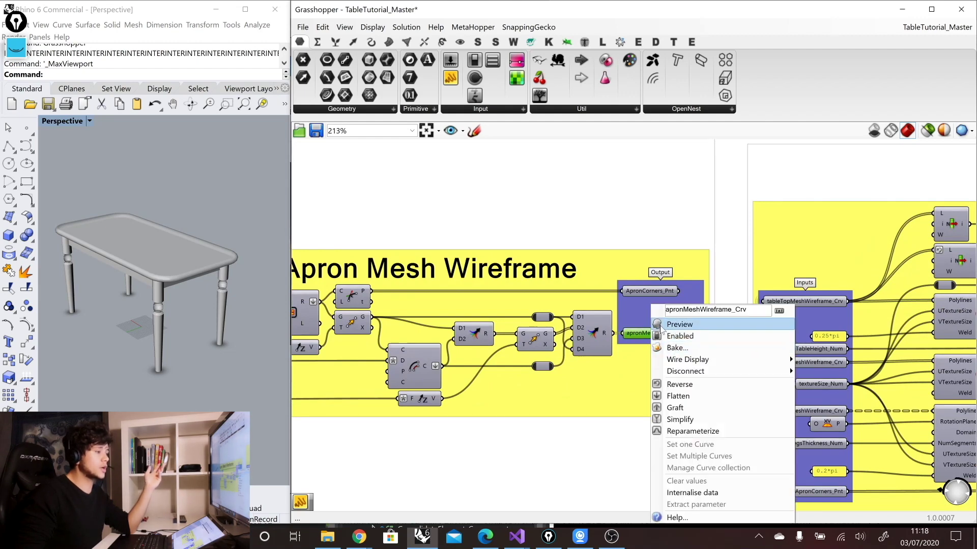
left_click(671, 330)
left_click(196, 390)
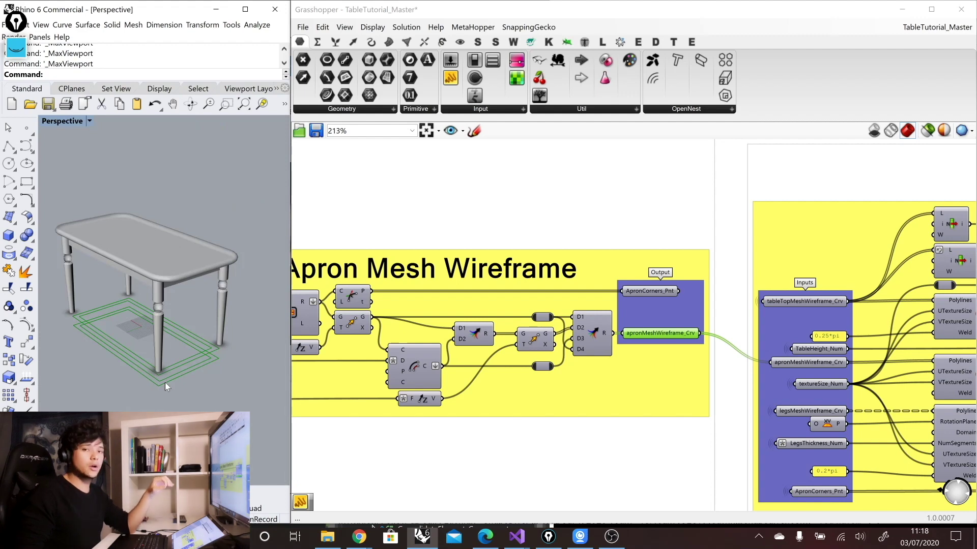
left_click(537, 471)
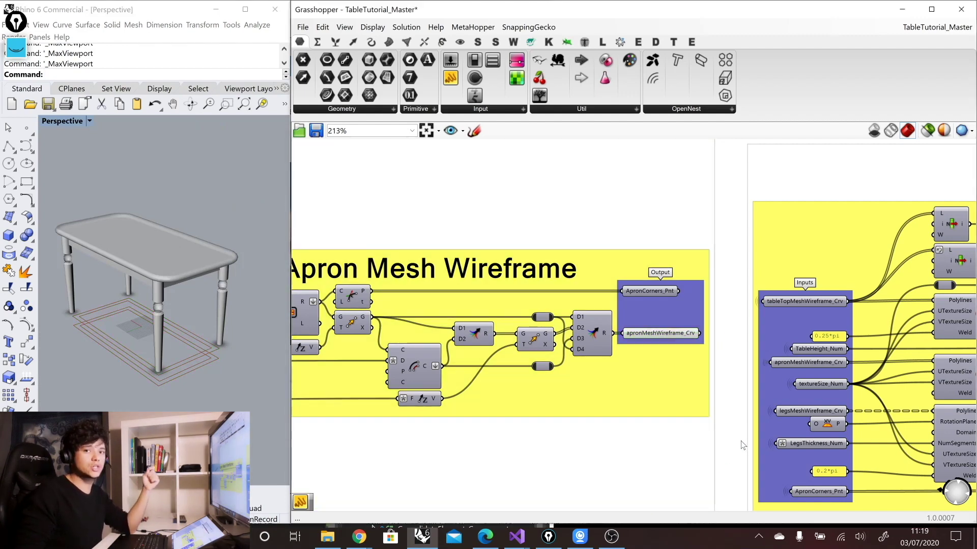
right_click(663, 334)
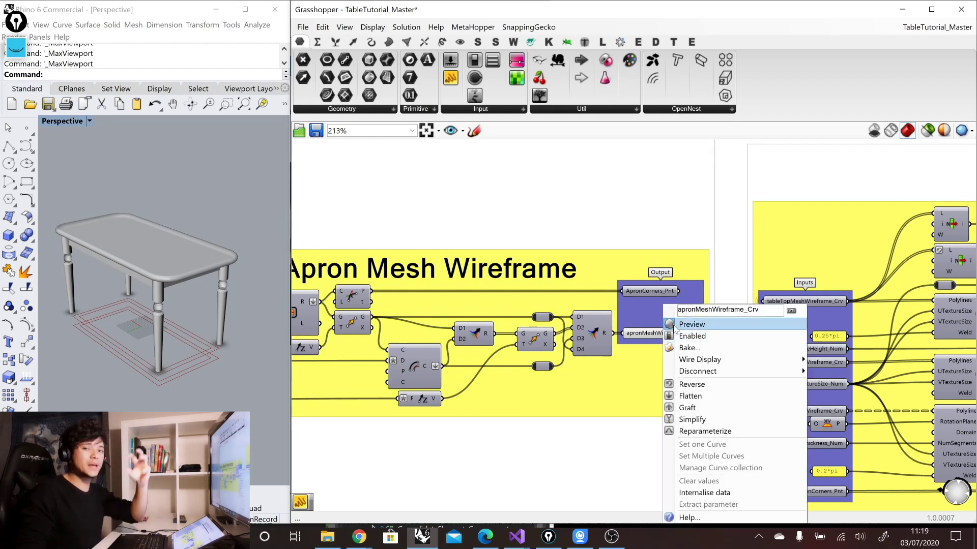
scroll(661, 340, "down", 8)
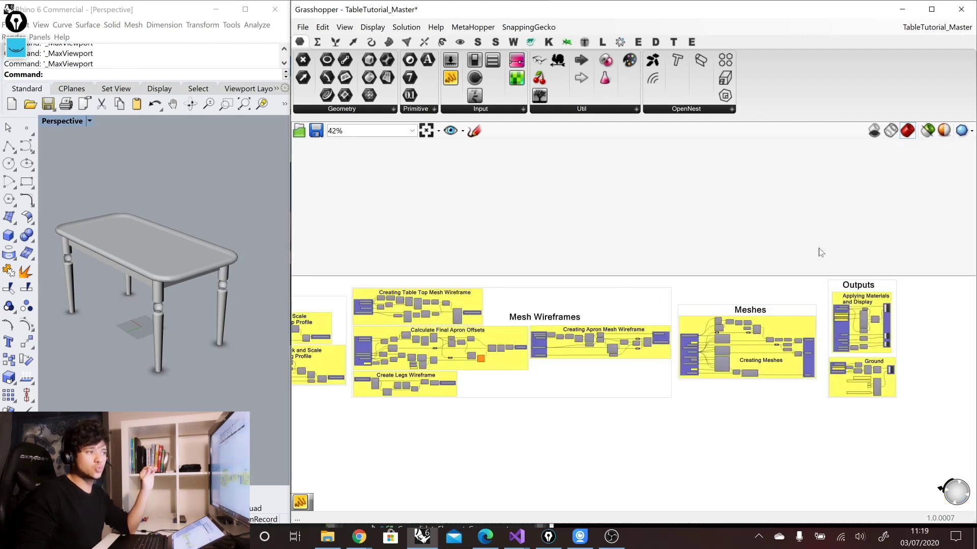
left_click_drag(819, 249, 937, 420)
left_click(919, 432)
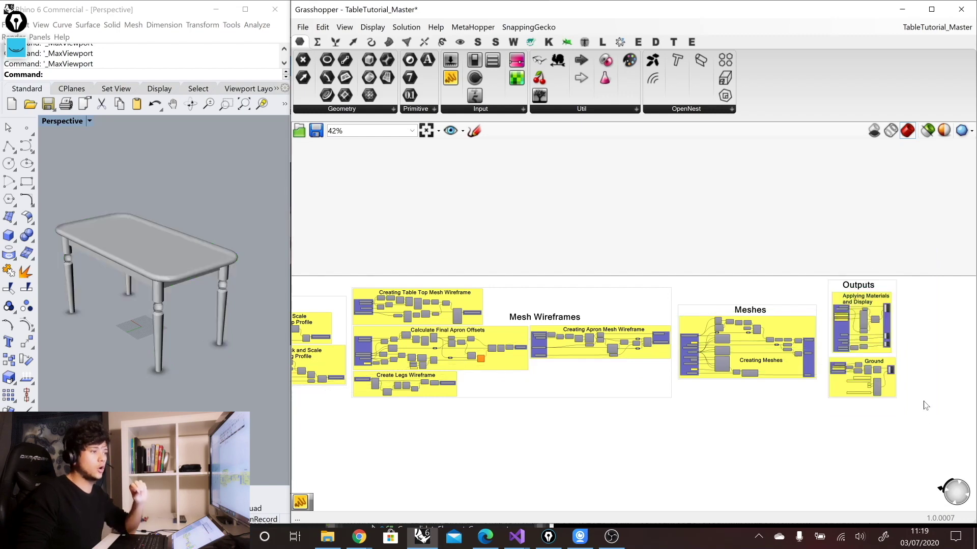
scroll(940, 366, "up", 5)
scroll(694, 404, "down", 1)
scroll(742, 238, "up", 2)
scroll(744, 238, "up", 3)
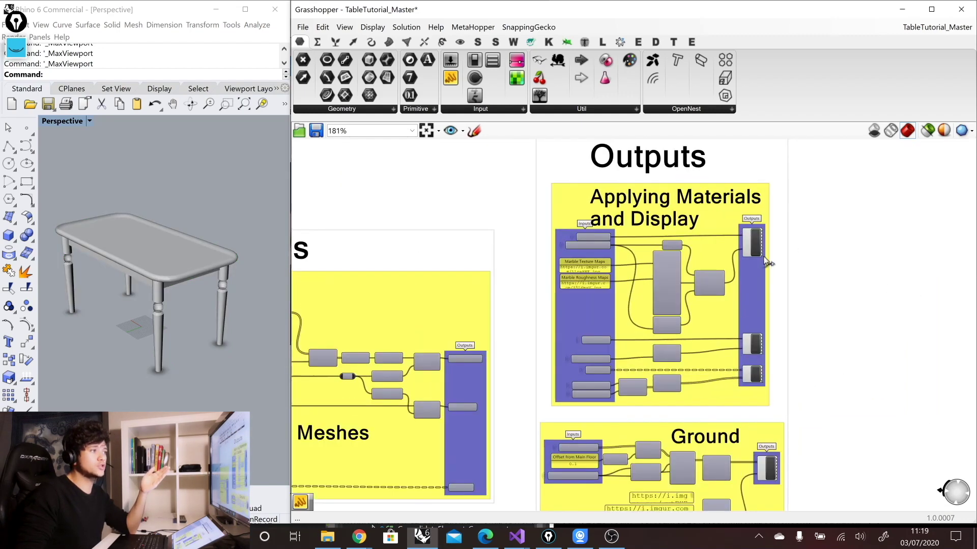
left_click(760, 249)
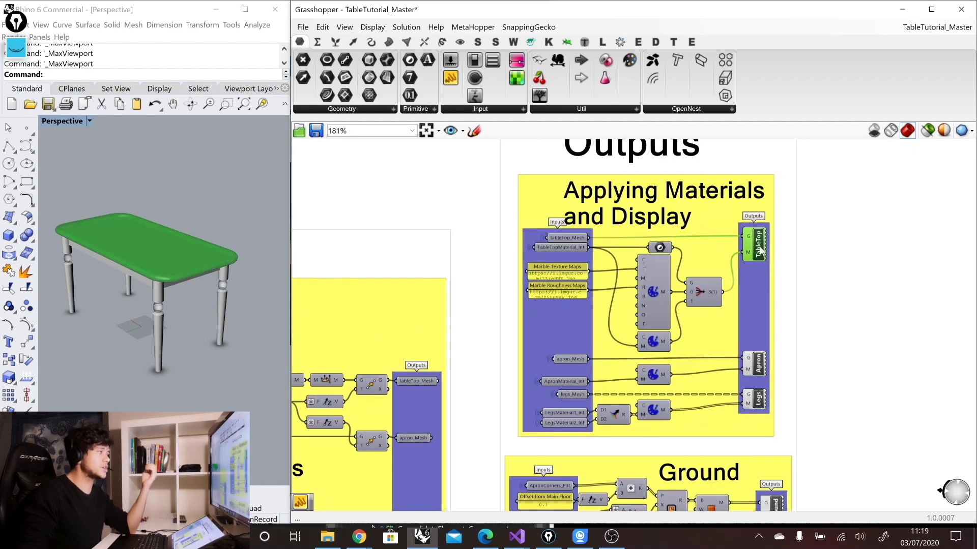
left_click(759, 368)
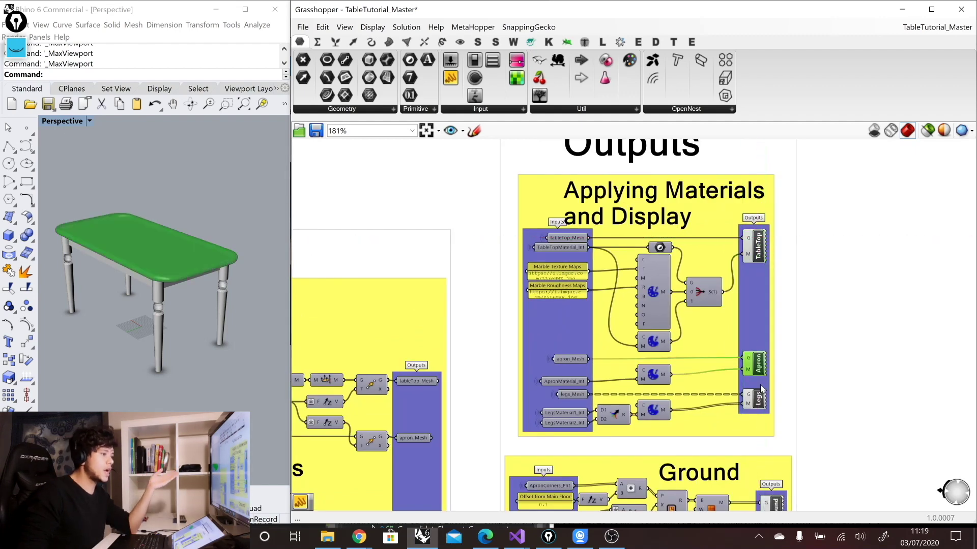
left_click(760, 402)
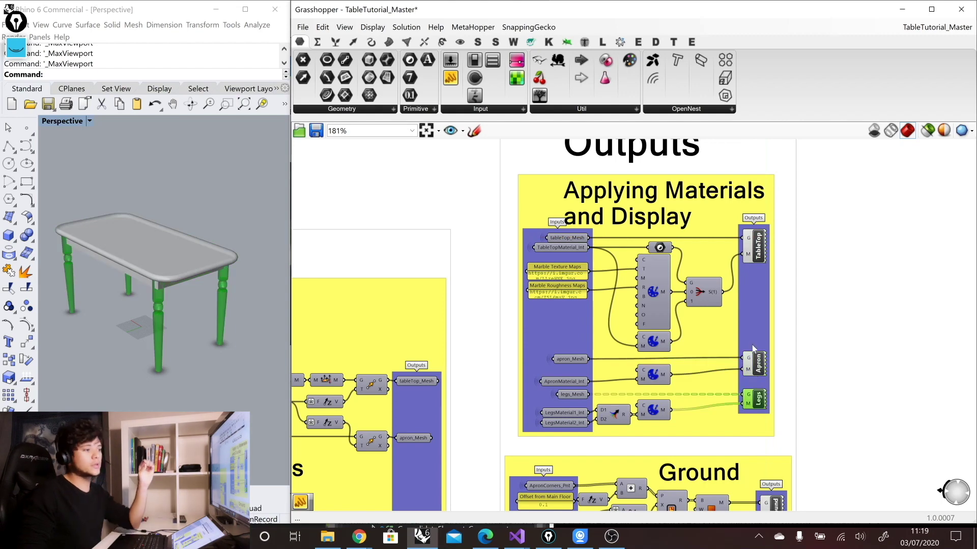
left_click(817, 429)
scroll(817, 429, "down", 1)
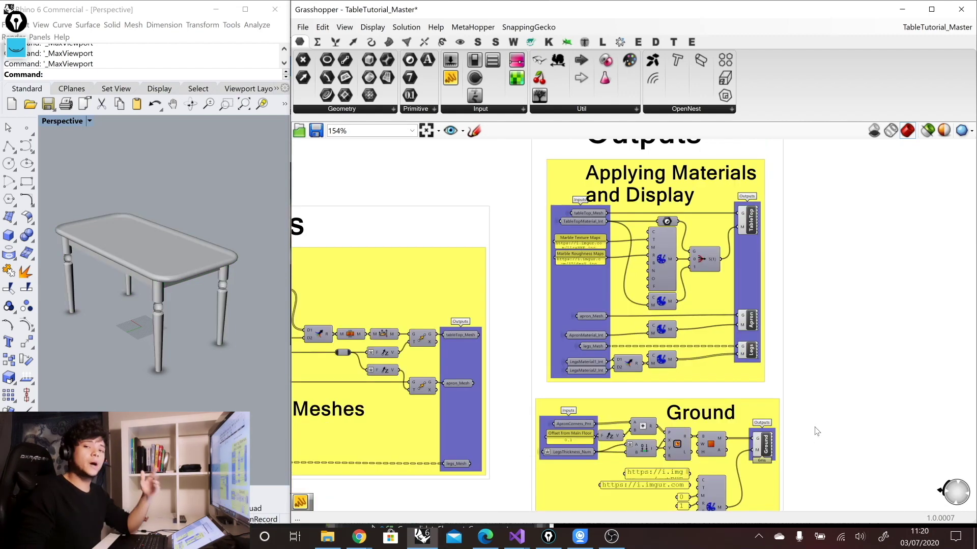
Show the ShapeDiver tab and expand its Inputs and Outputs component lists
left_click(496, 42)
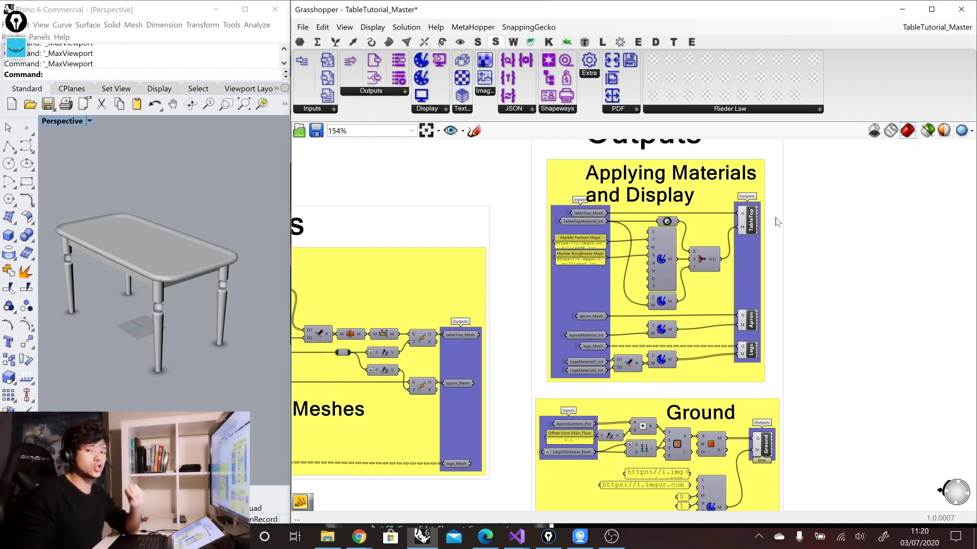
left_click(309, 110)
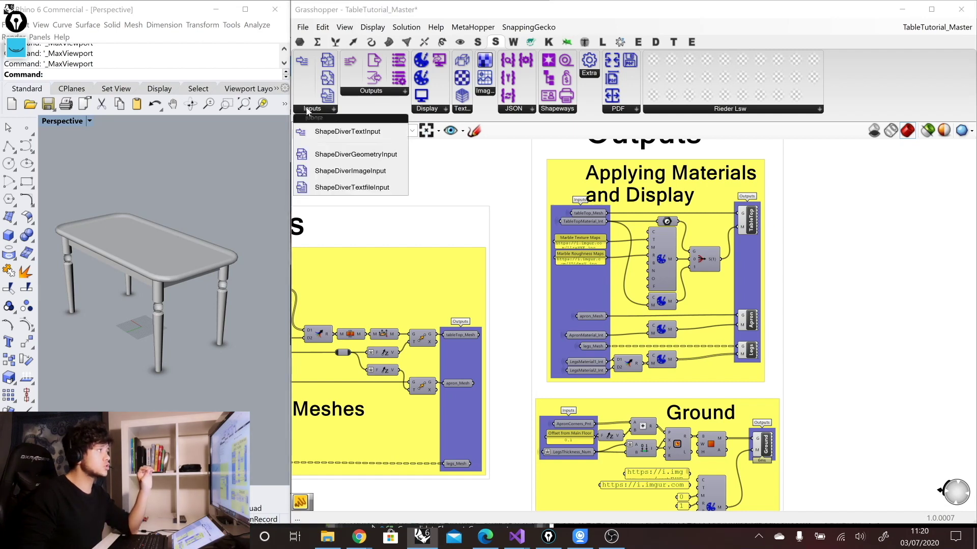
left_click(376, 92)
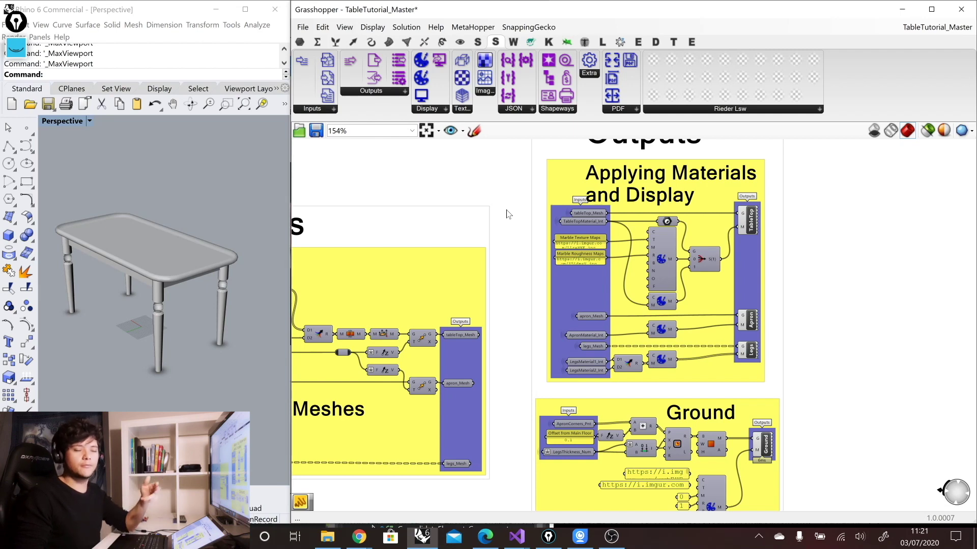
scroll(537, 270, "down", 2)
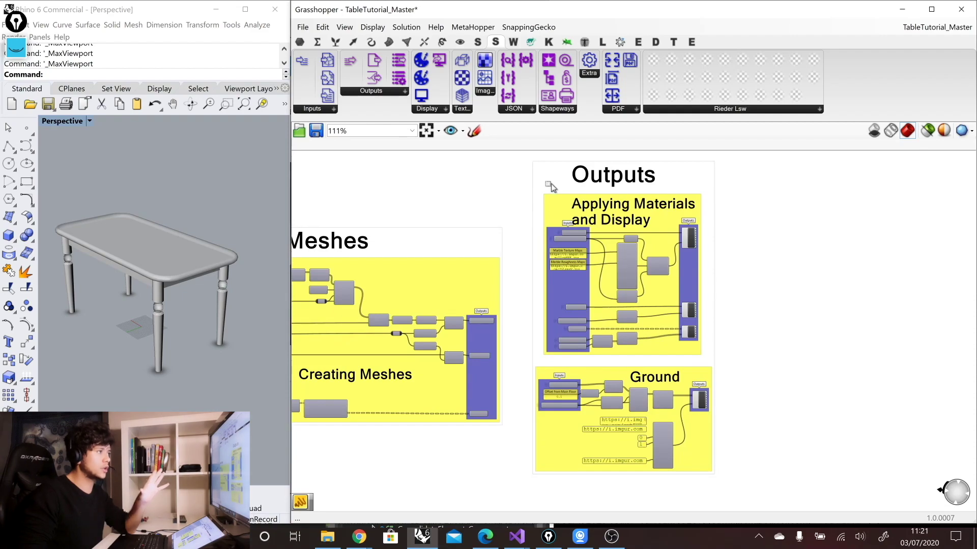
left_click_drag(524, 157, 731, 484)
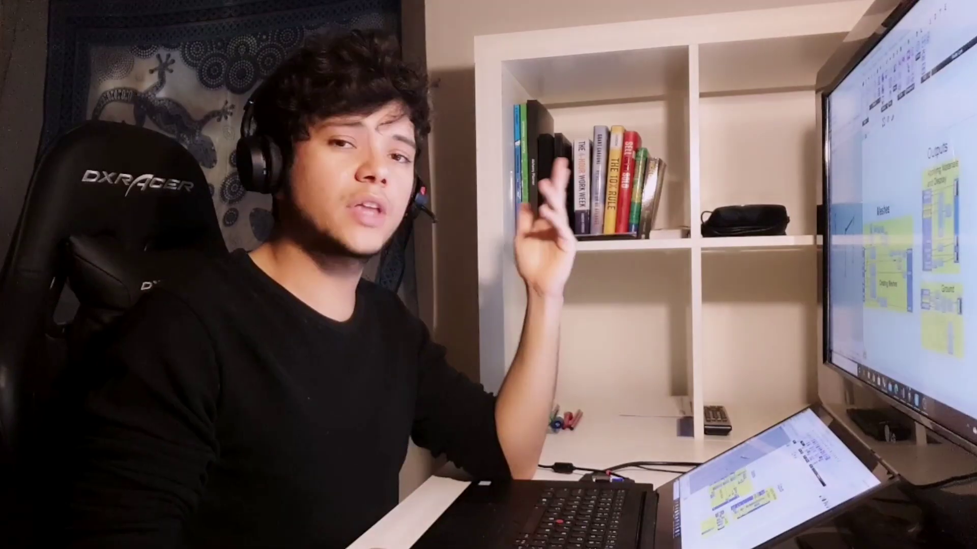